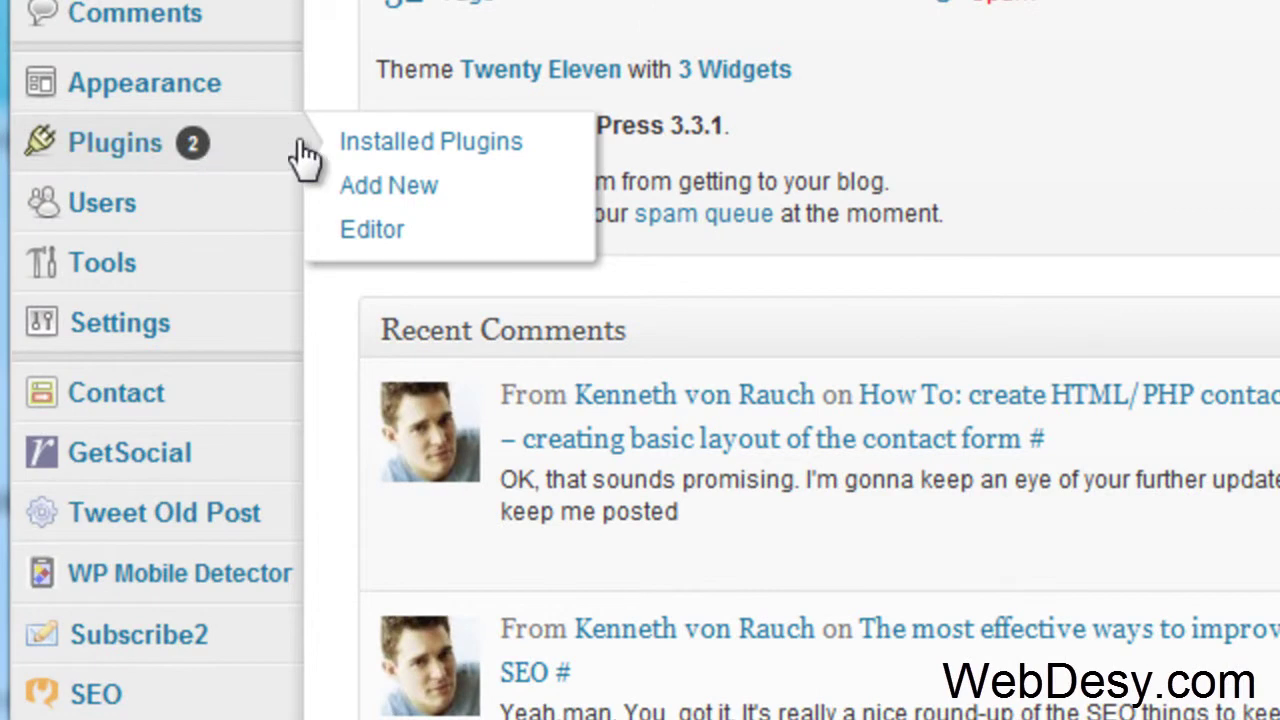
Search Add New Plugins for 'The Social links Plugin', correcting a typo in the term
{"action": "left_click", "coordinate": [483, 190]}
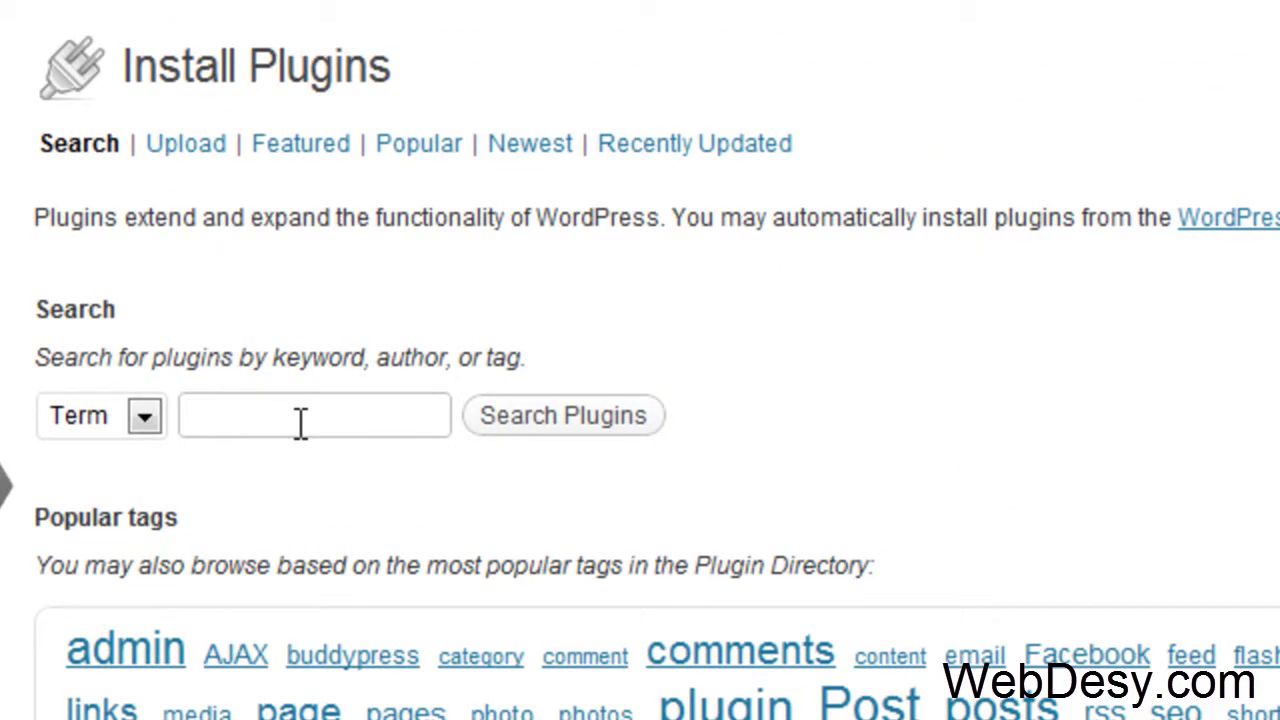
{"action": "type", "text": "The "}
{"action": "type", "text": "So"}
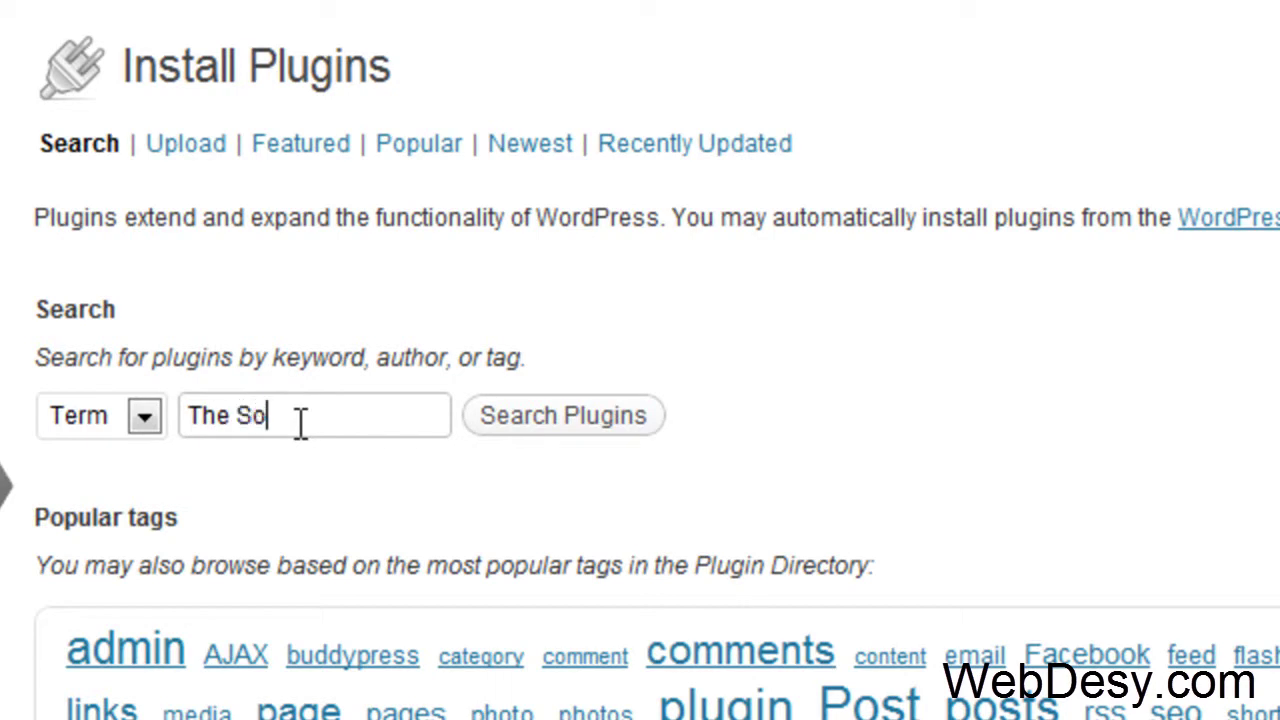
{"action": "type", "text": "cial links"}
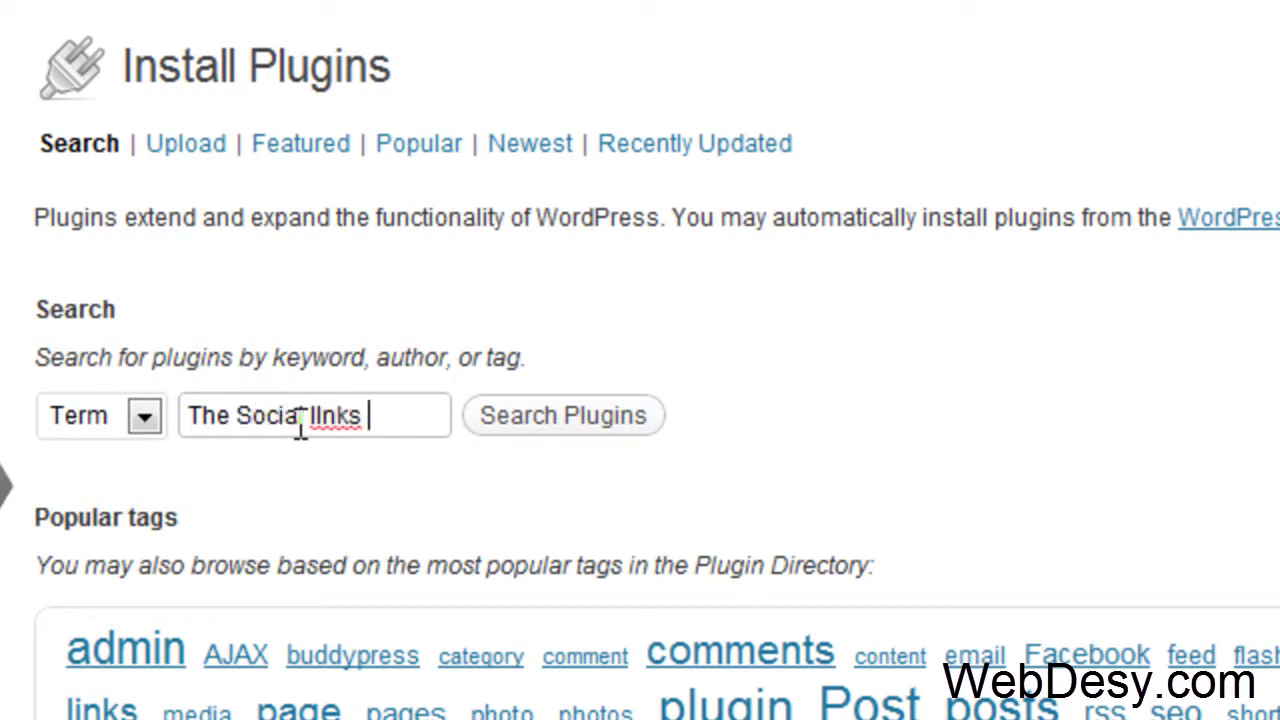
{"action": "type", "text": " Plugin"}
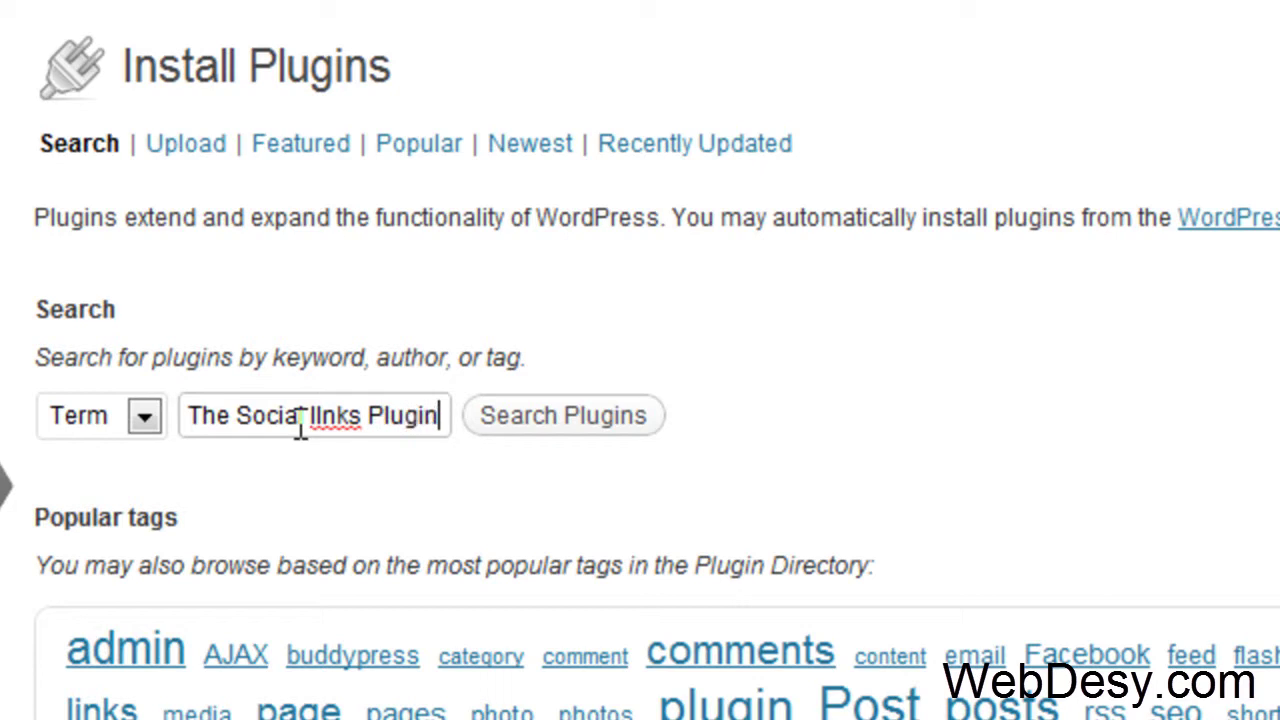
{"action": "left_click", "coordinate": [336, 415]}
{"action": "key", "text": "Left"}
{"action": "key", "text": "Left"}
{"action": "key", "text": "BackSpace"}
{"action": "type", "text": "l"}
{"action": "left_click", "coordinate": [563, 418]}
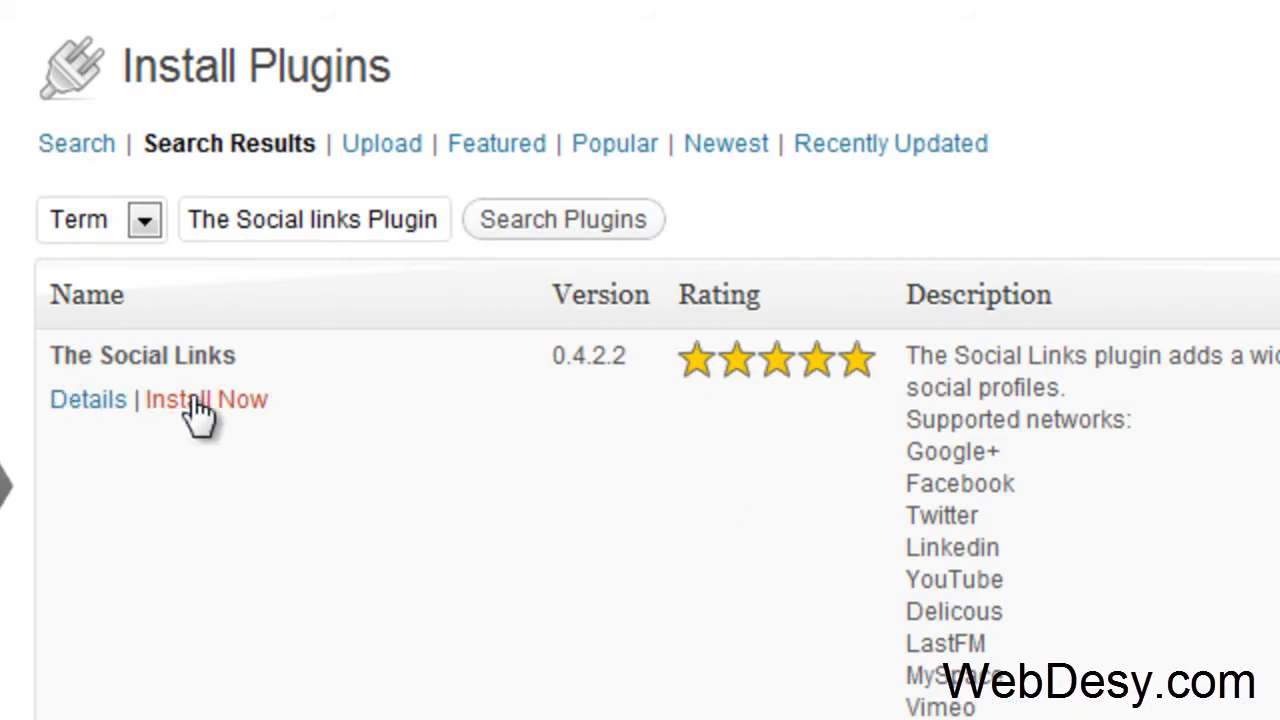
Install The Social Links 0.4.2.2 plugin and confirm the prompt
{"action": "left_click", "coordinate": [220, 405]}
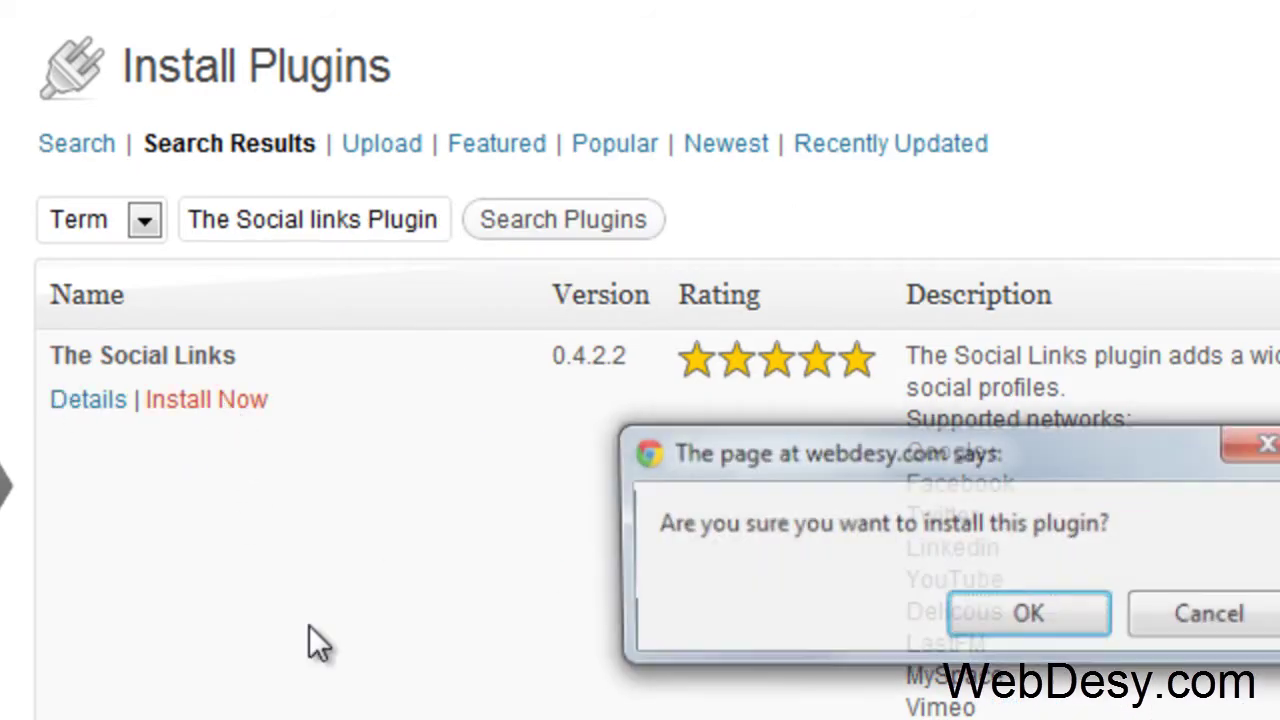
{"action": "left_click", "coordinate": [989, 609]}
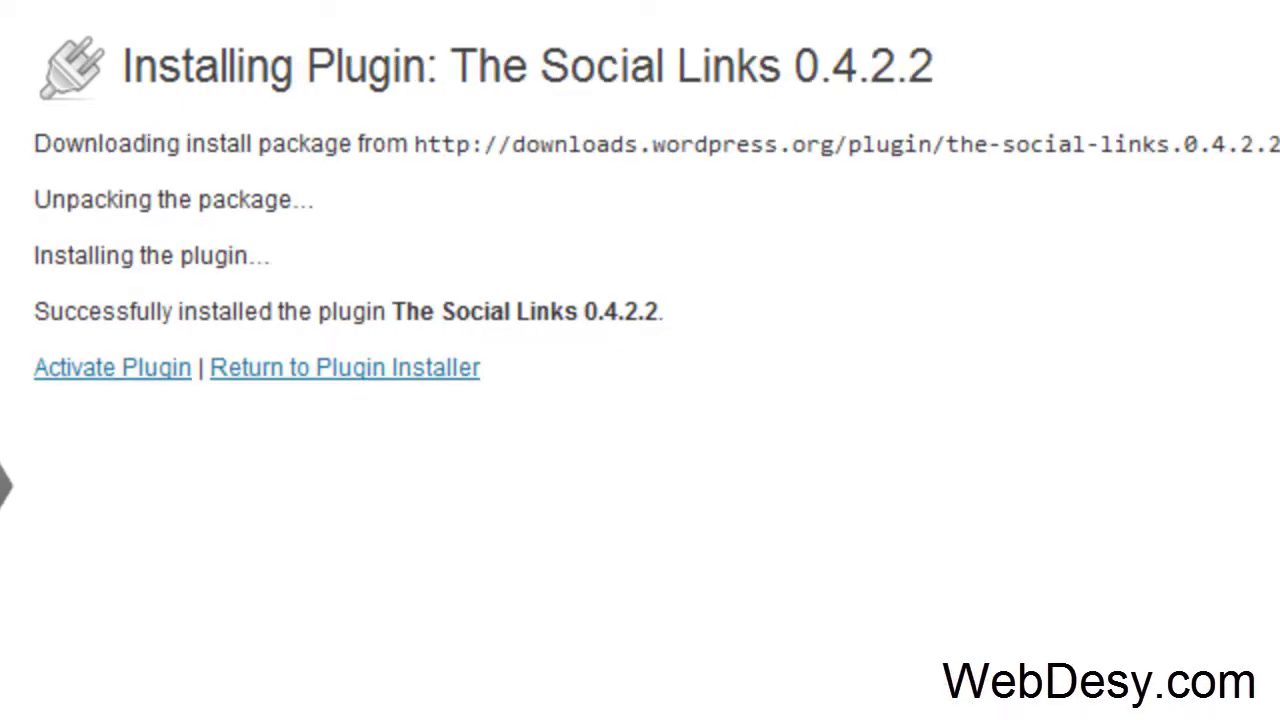
Activate The Social Links plugin and go to Appearance > The Social Link Options
{"action": "left_click", "coordinate": [109, 370]}
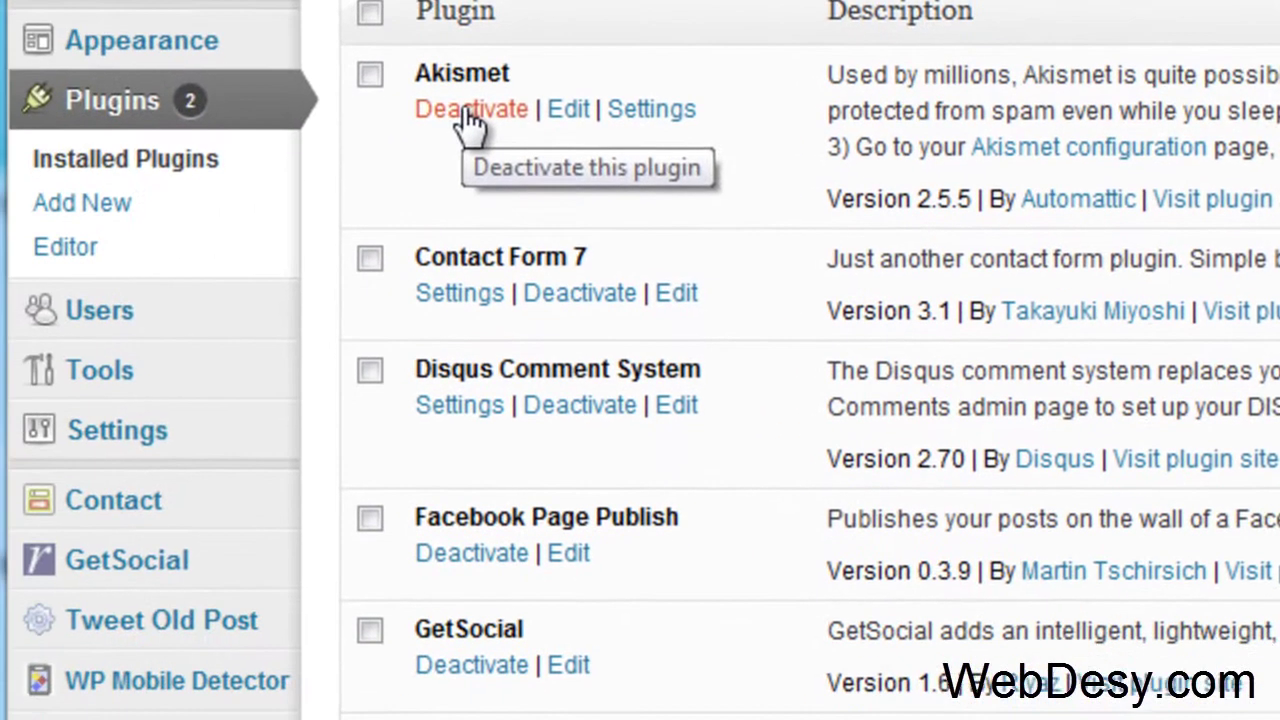
{"action": "mouse_move", "coordinate": [150, 37]}
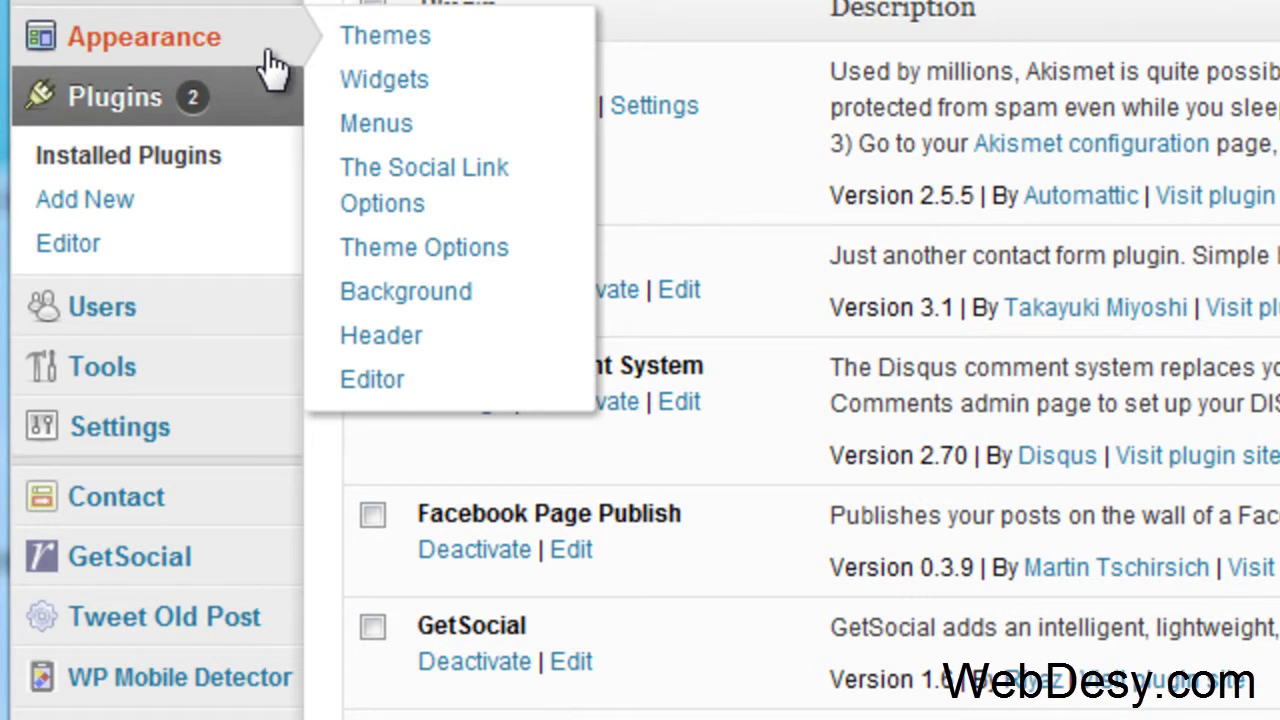
{"action": "left_click", "coordinate": [519, 190]}
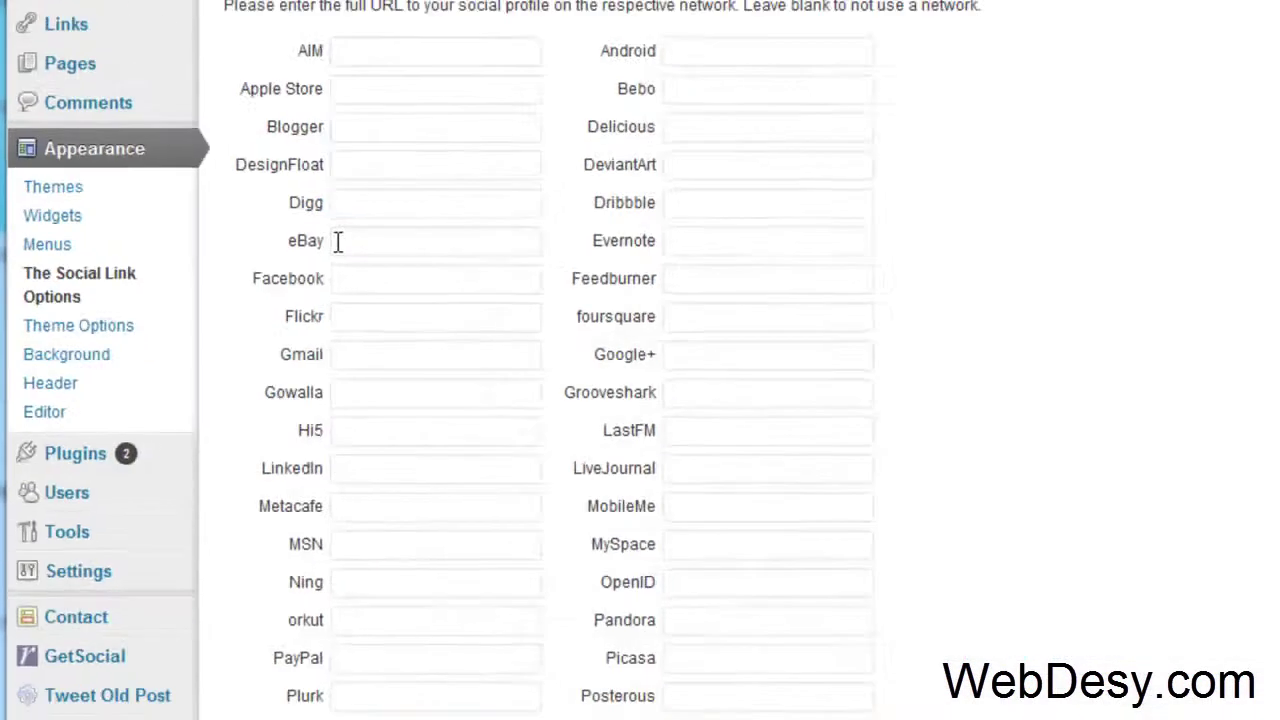
{"action": "left_click", "coordinate": [322, 94]}
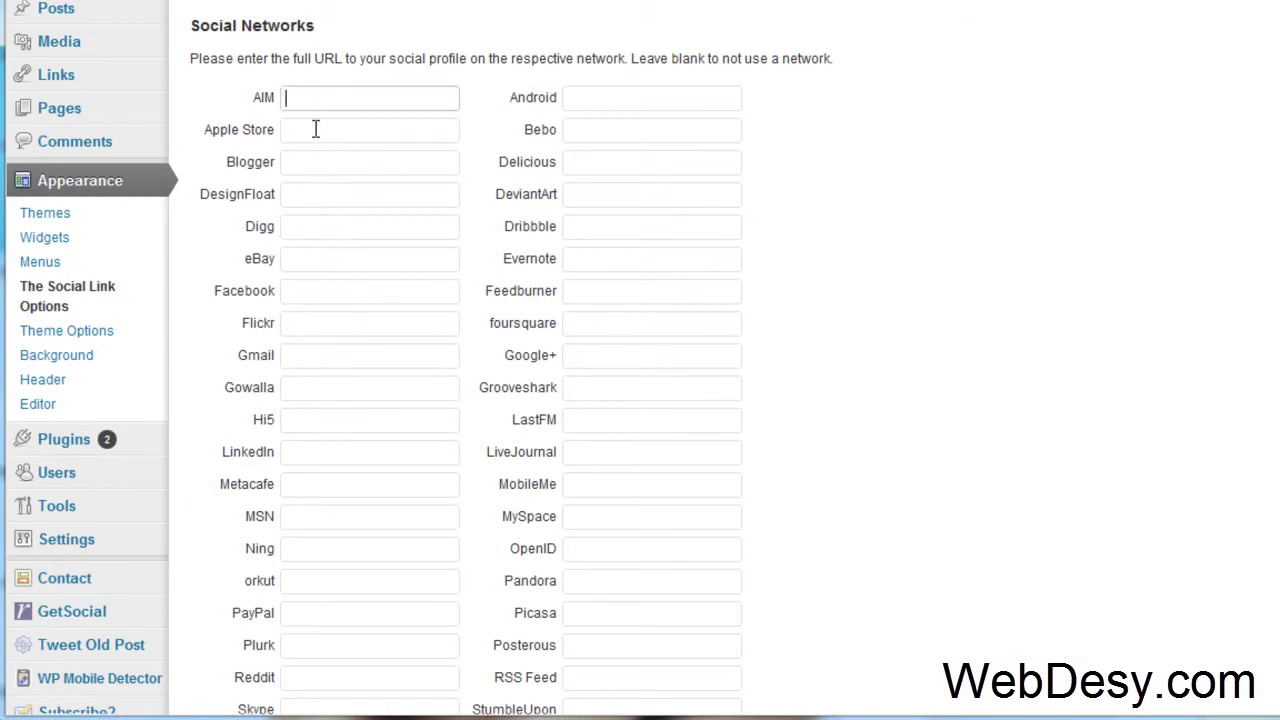
{"action": "left_click", "coordinate": [314, 128]}
{"action": "left_click", "coordinate": [316, 160]}
{"action": "left_click", "coordinate": [310, 194]}
{"action": "left_click", "coordinate": [313, 319]}
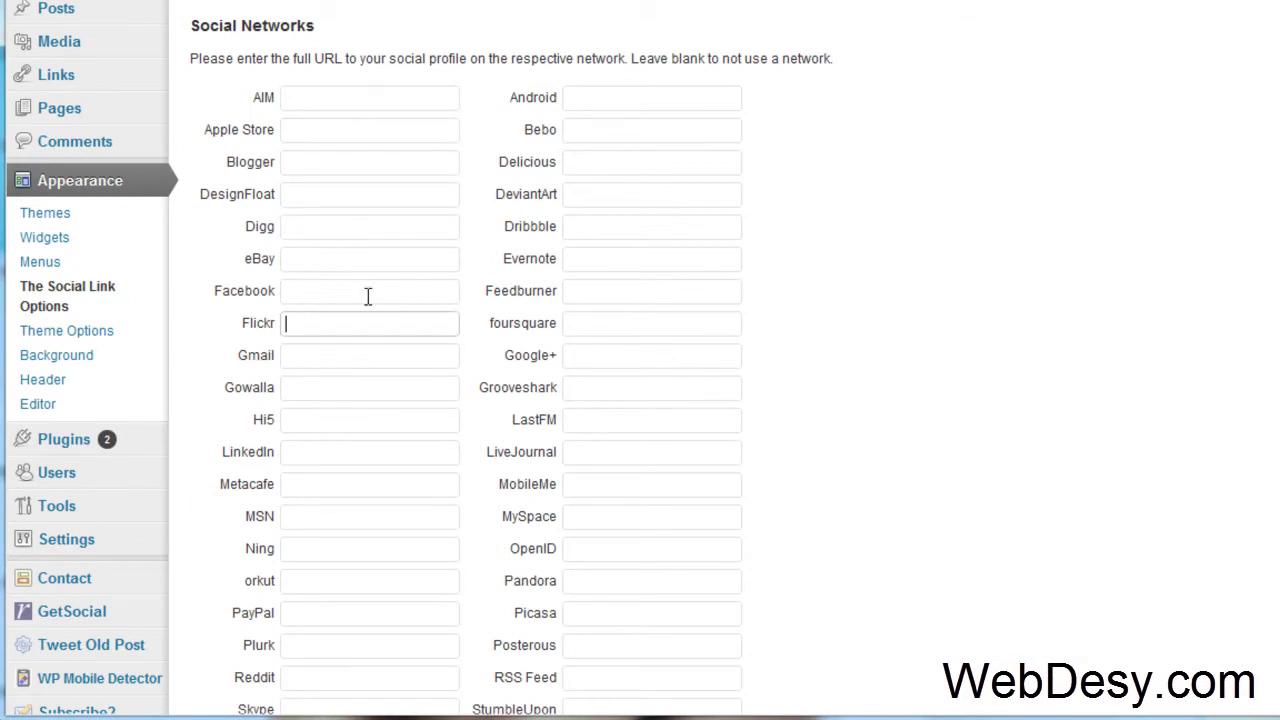
{"action": "left_click", "coordinate": [371, 243]}
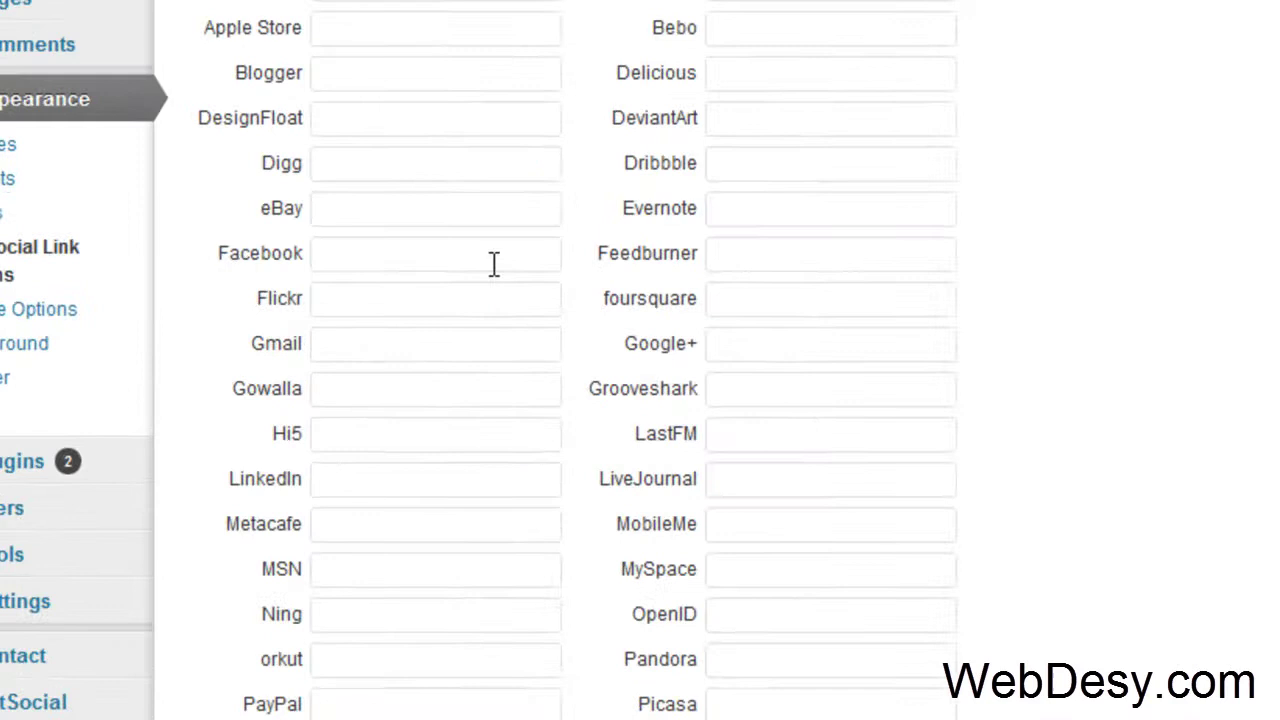
Look over the Facebook, YouTube and Twitter URL fields on the options page
{"action": "left_click", "coordinate": [423, 225]}
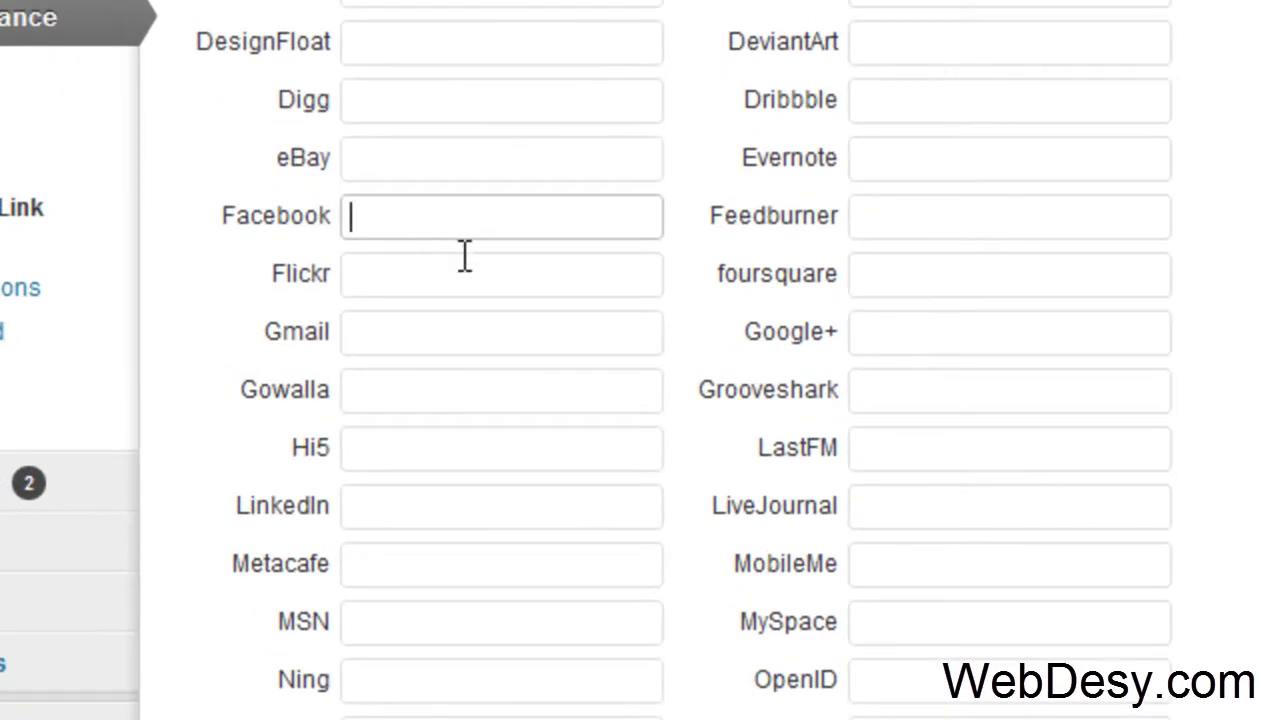
{"action": "scroll", "coordinate": [468, 252], "scroll_direction": "down", "scroll_amount": 2}
{"action": "scroll", "coordinate": [487, 248], "scroll_direction": "down", "scroll_amount": 4}
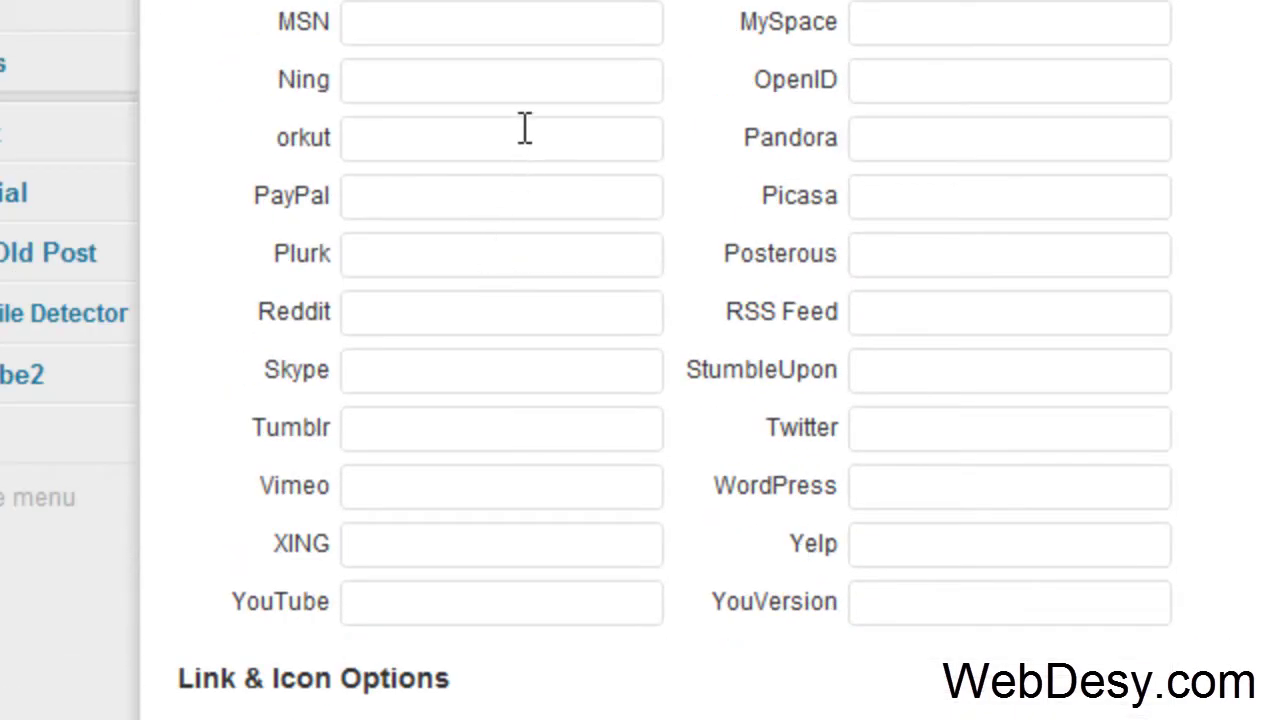
{"action": "left_click", "coordinate": [417, 612]}
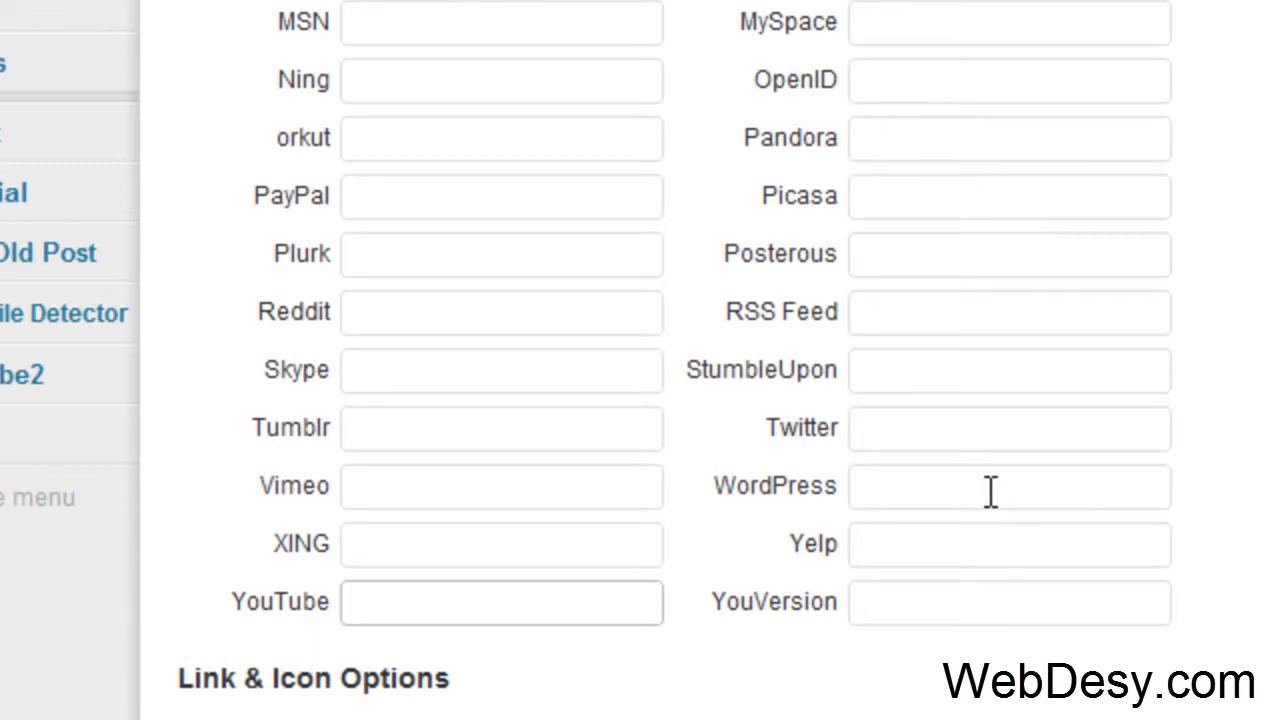
{"action": "left_click", "coordinate": [920, 443]}
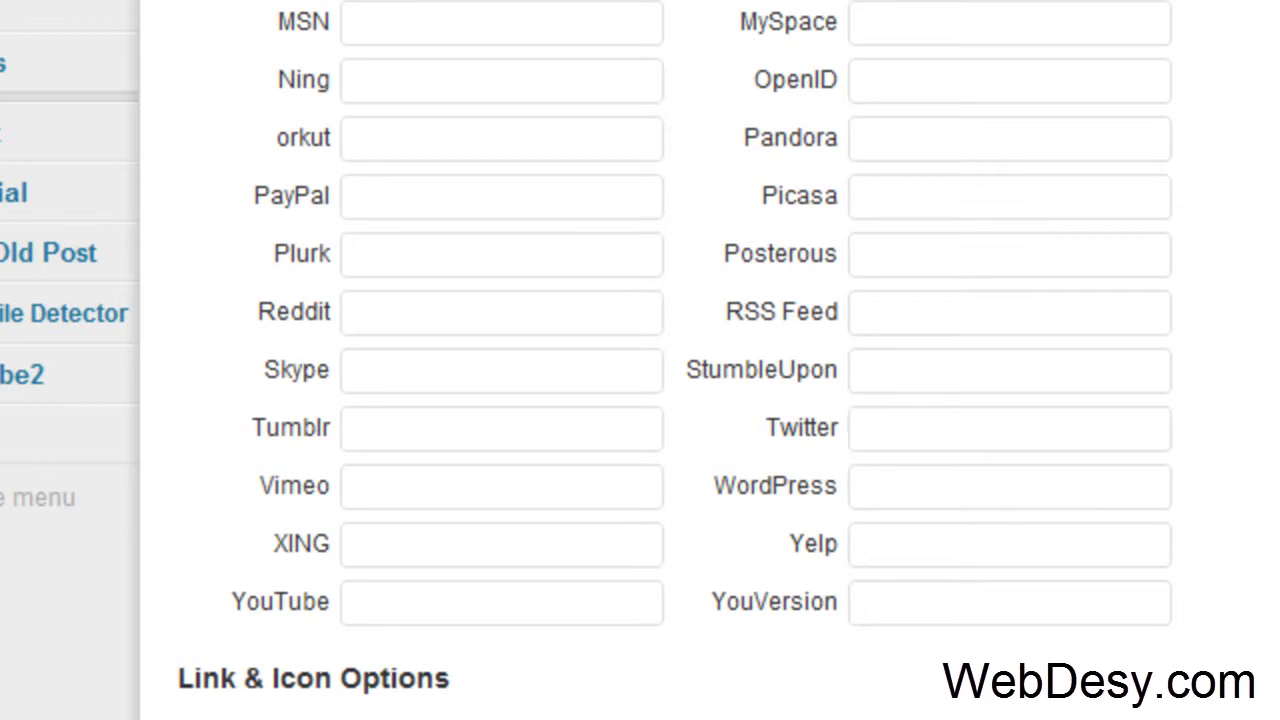
{"action": "scroll", "coordinate": [640, 360], "scroll_direction": "up", "scroll_amount": 4}
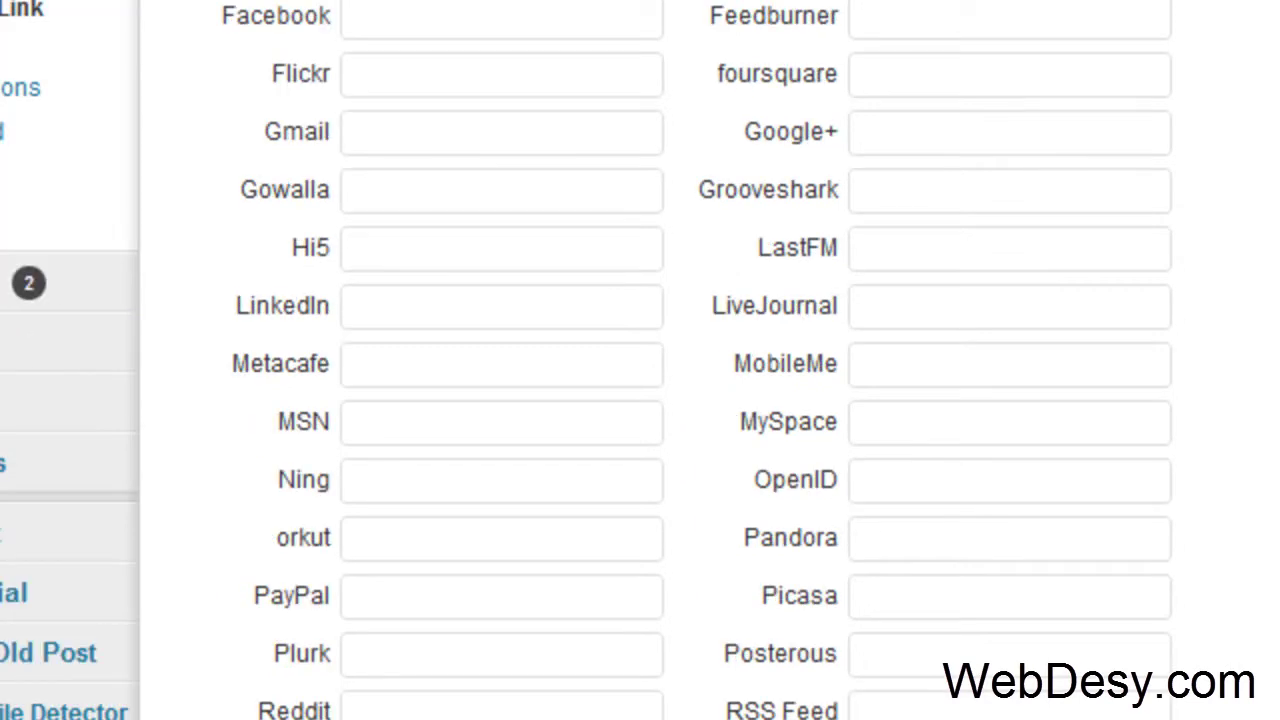
Paste the Facebook page URL into the Facebook field and save the settings
{"action": "left_click", "coordinate": [416, 15]}
{"action": "left_click", "coordinate": [442, 10]}
{"action": "key", "text": "ctrl+v"}
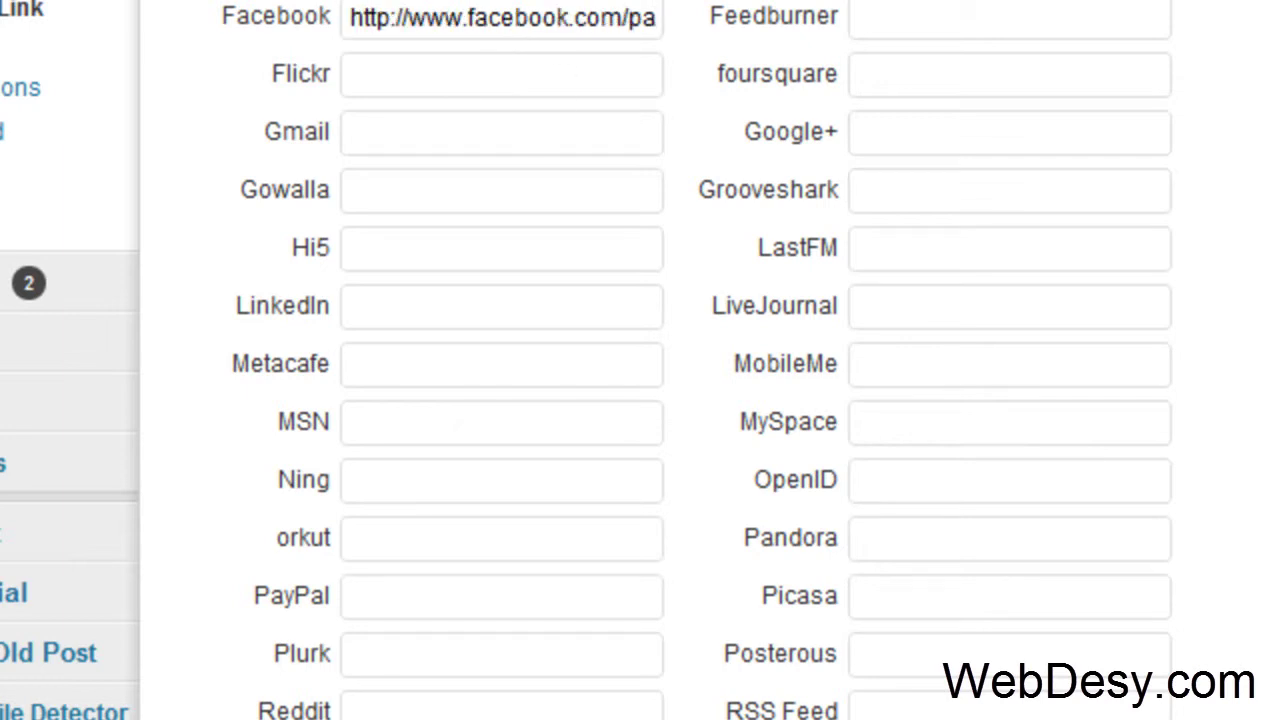
{"action": "scroll", "coordinate": [495, 500], "scroll_direction": "down", "scroll_amount": 7}
{"action": "scroll", "coordinate": [495, 550], "scroll_direction": "down", "scroll_amount": 3}
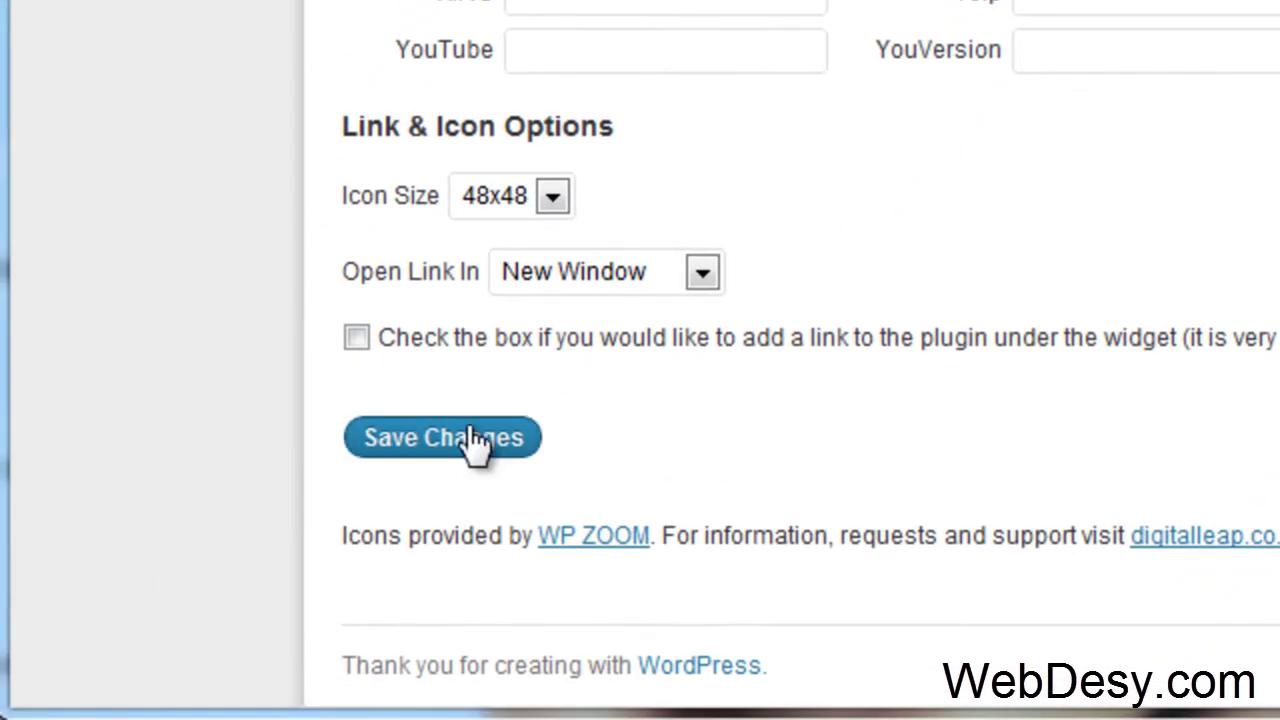
{"action": "left_click", "coordinate": [475, 443]}
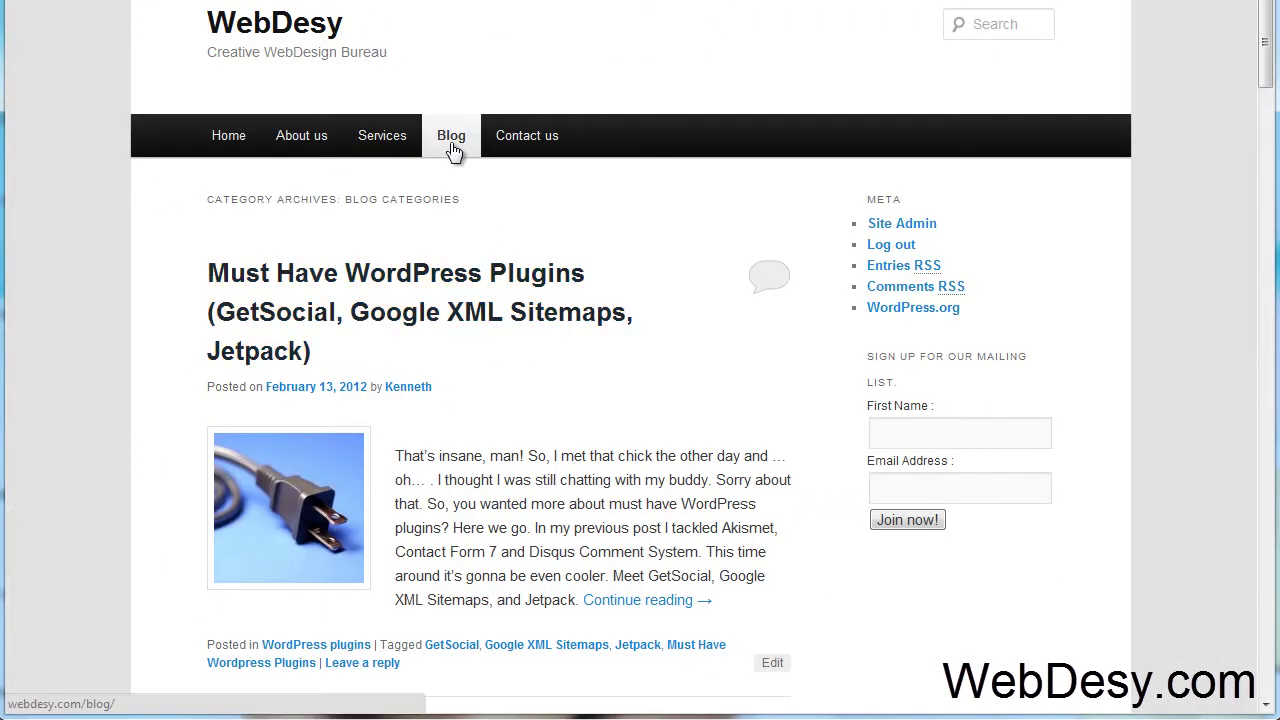
{"action": "left_click", "coordinate": [451, 145]}
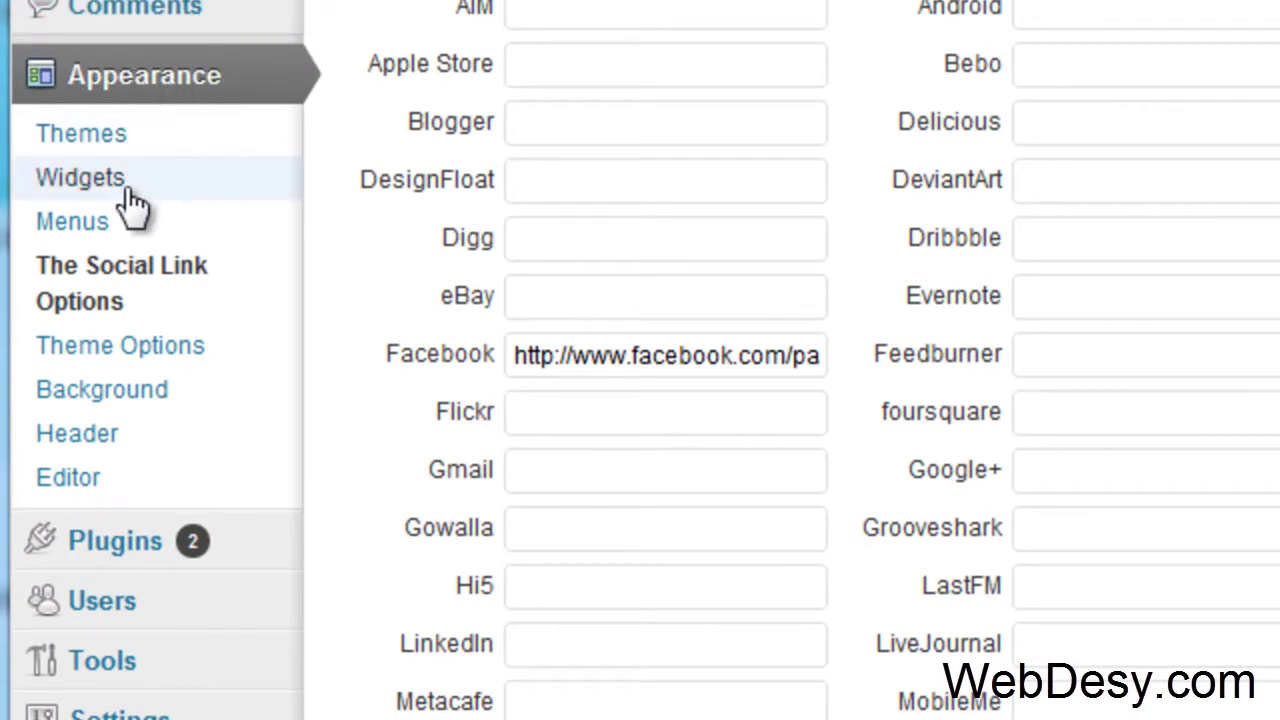
Place The Social Links widget in Main Sidebar titled 'Keep in touch' and save it
{"action": "left_click", "coordinate": [128, 190]}
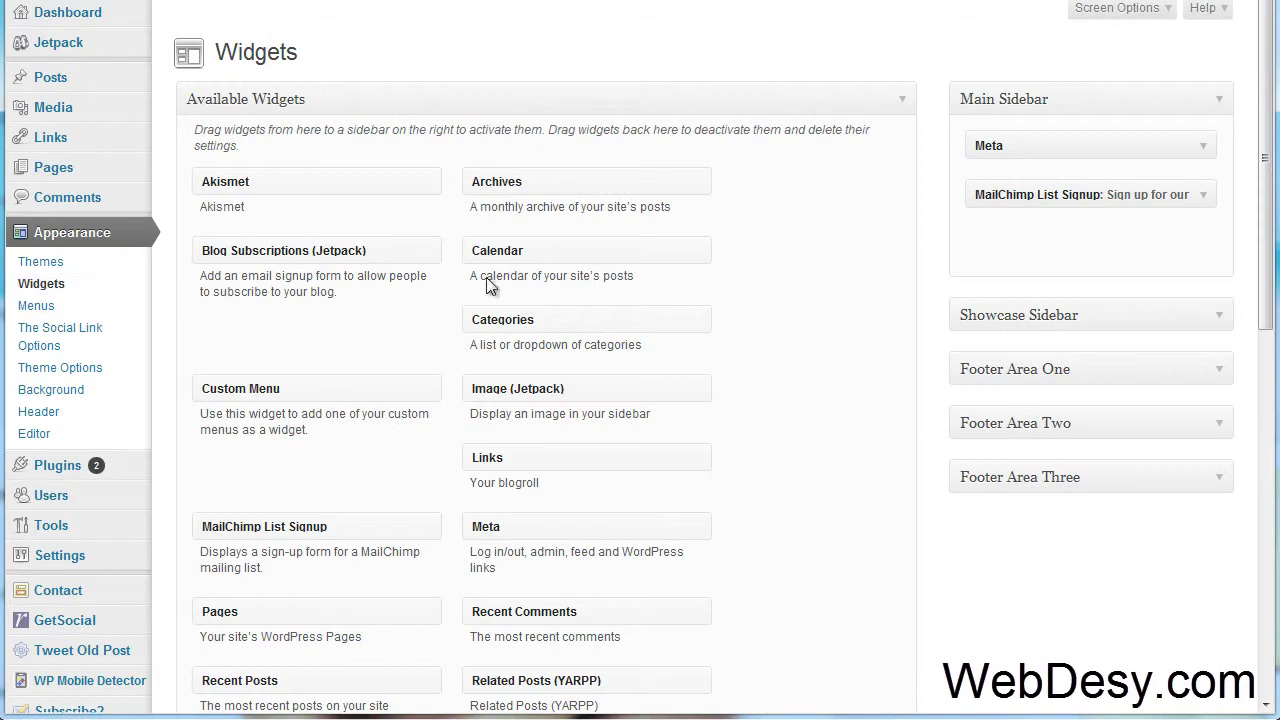
{"action": "scroll", "coordinate": [640, 323], "scroll_direction": "down", "scroll_amount": 5}
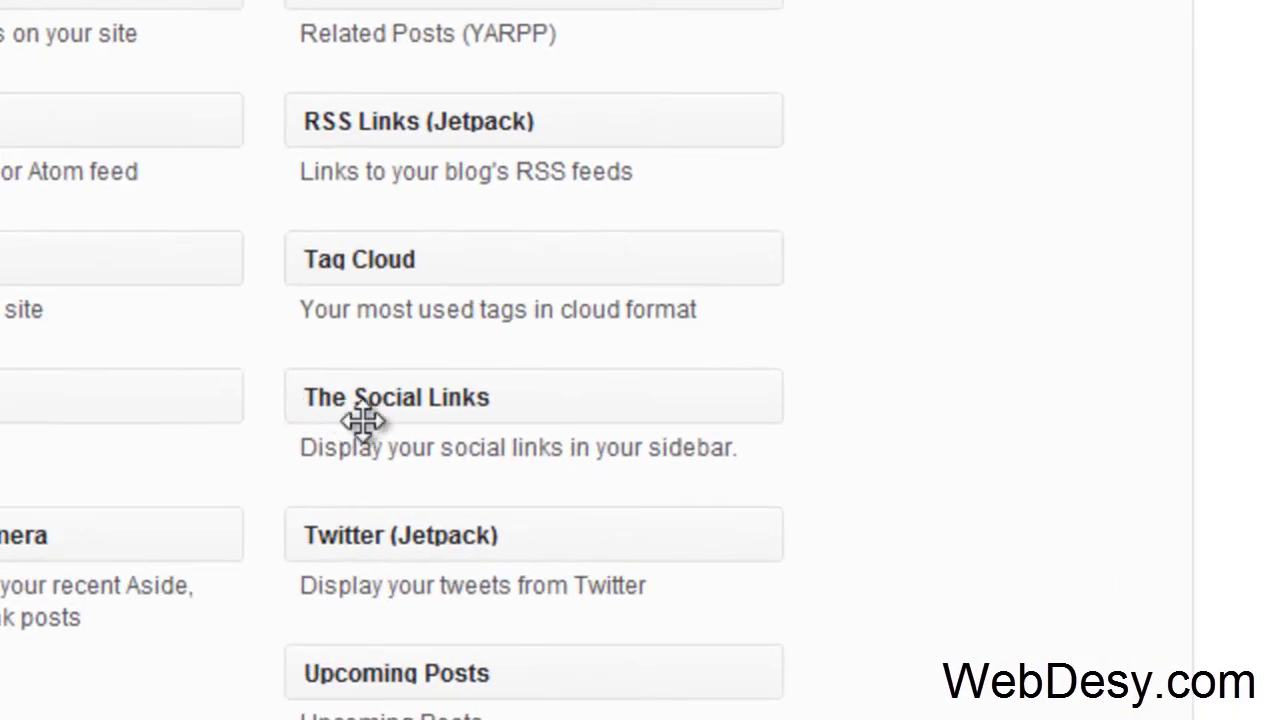
{"action": "left_click_drag", "start_coordinate": [362, 421], "coordinate": [775, 703]}
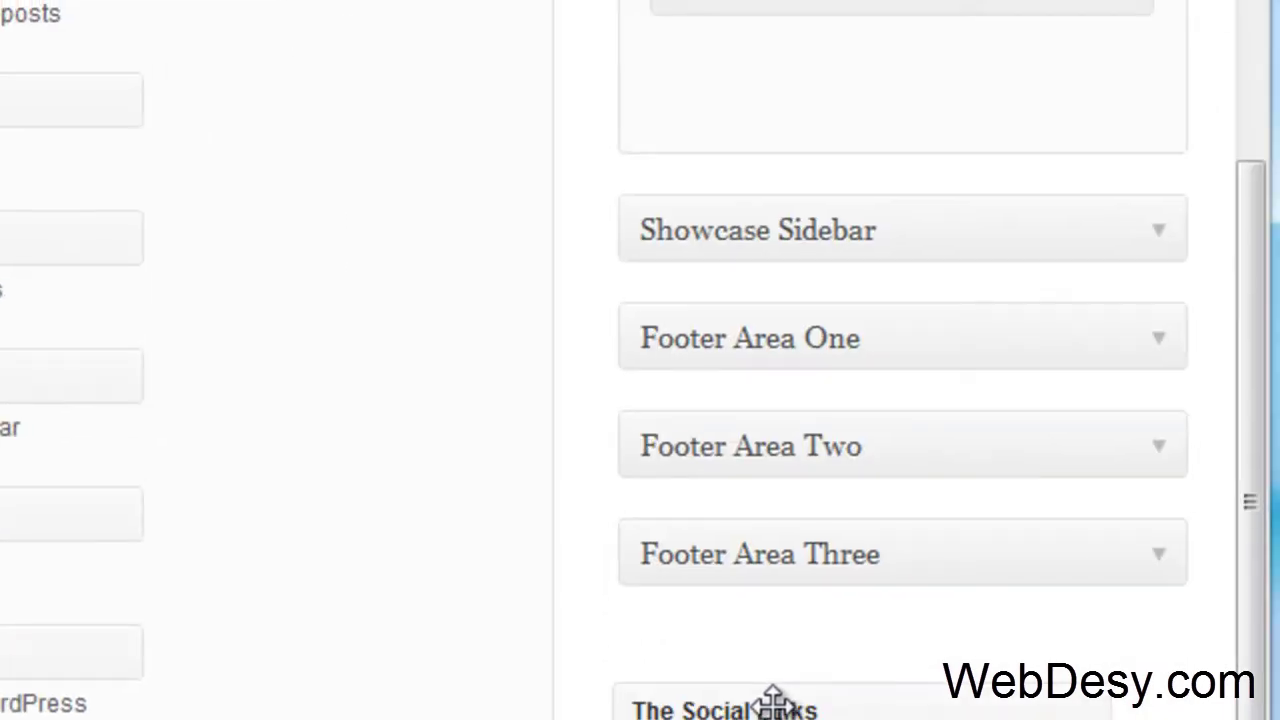
{"action": "scroll", "coordinate": [775, 703], "scroll_direction": "up", "scroll_amount": 5}
{"action": "left_click_drag", "start_coordinate": [775, 703], "coordinate": [783, 471]}
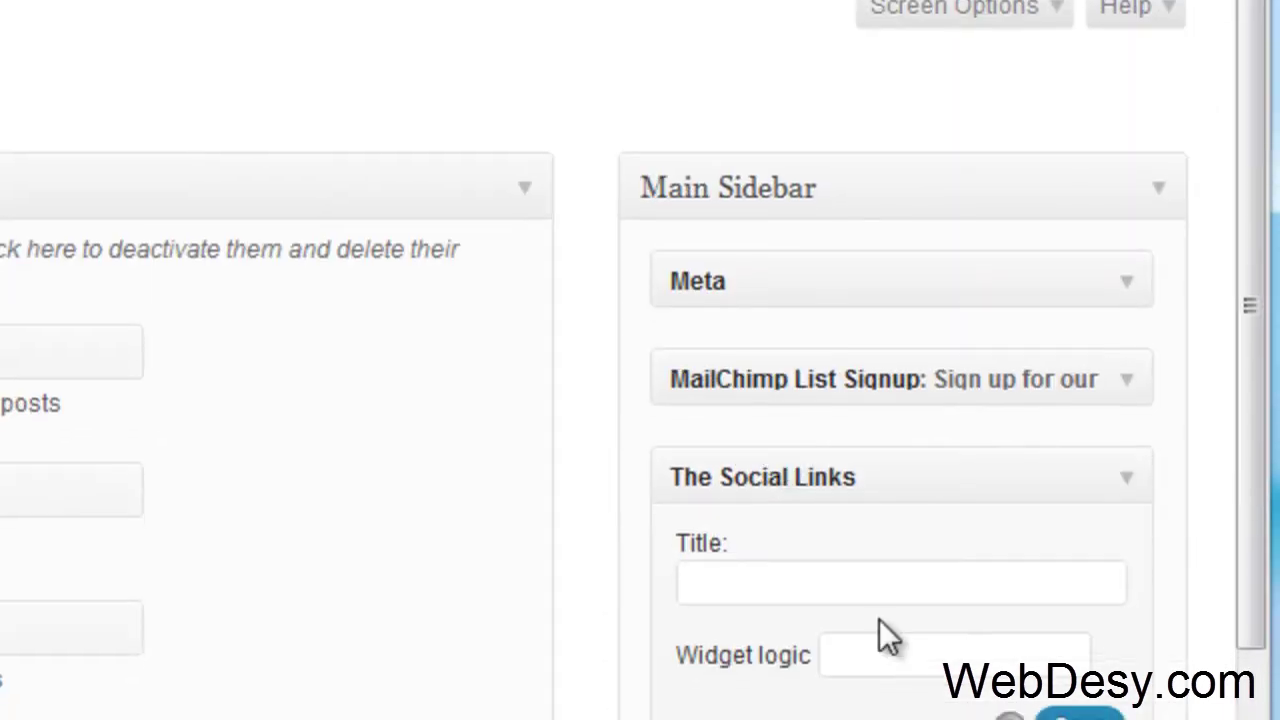
{"action": "left_click", "coordinate": [745, 317]}
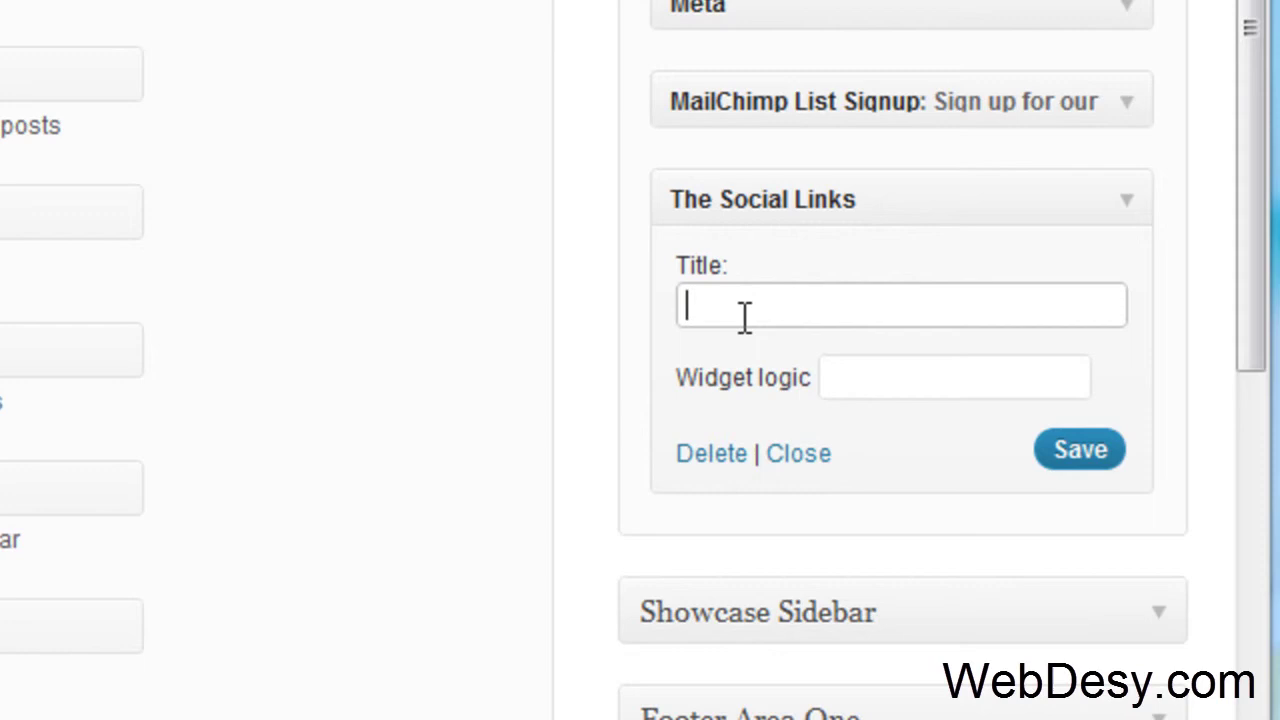
{"action": "type", "text": "K"}
{"action": "type", "text": "eep in touc"}
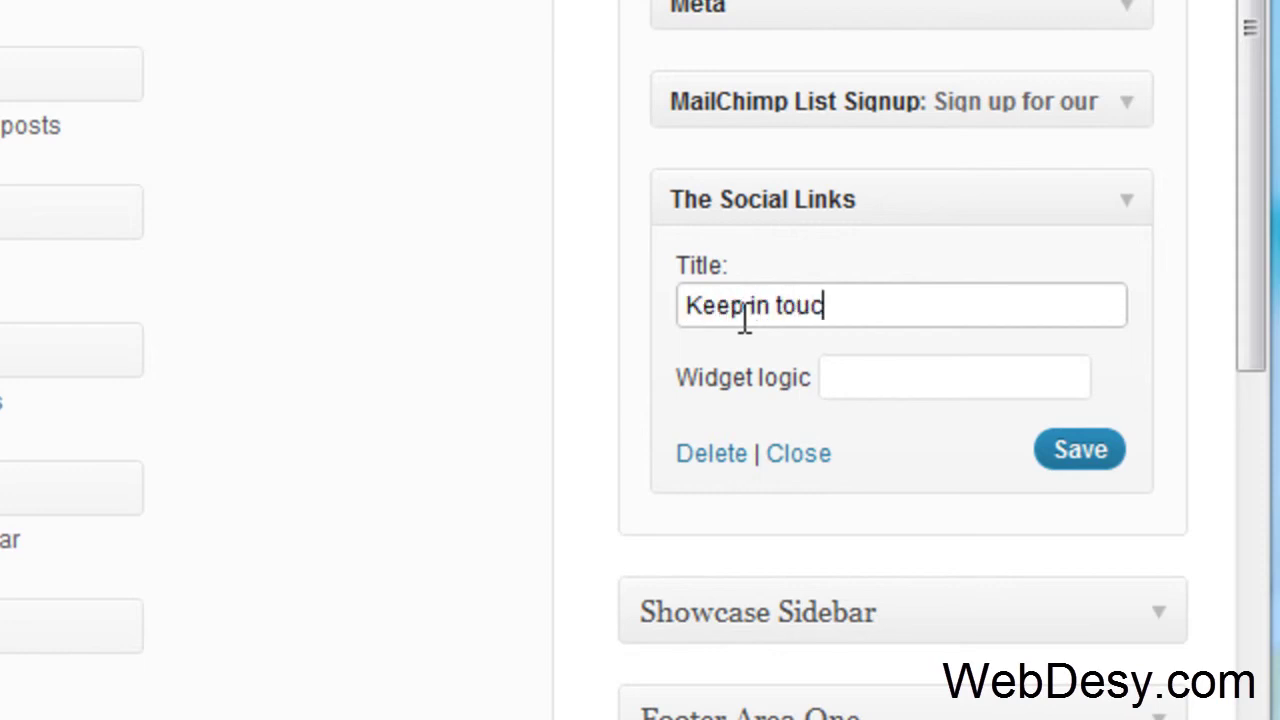
{"action": "type", "text": "h"}
{"action": "left_click", "coordinate": [1058, 440]}
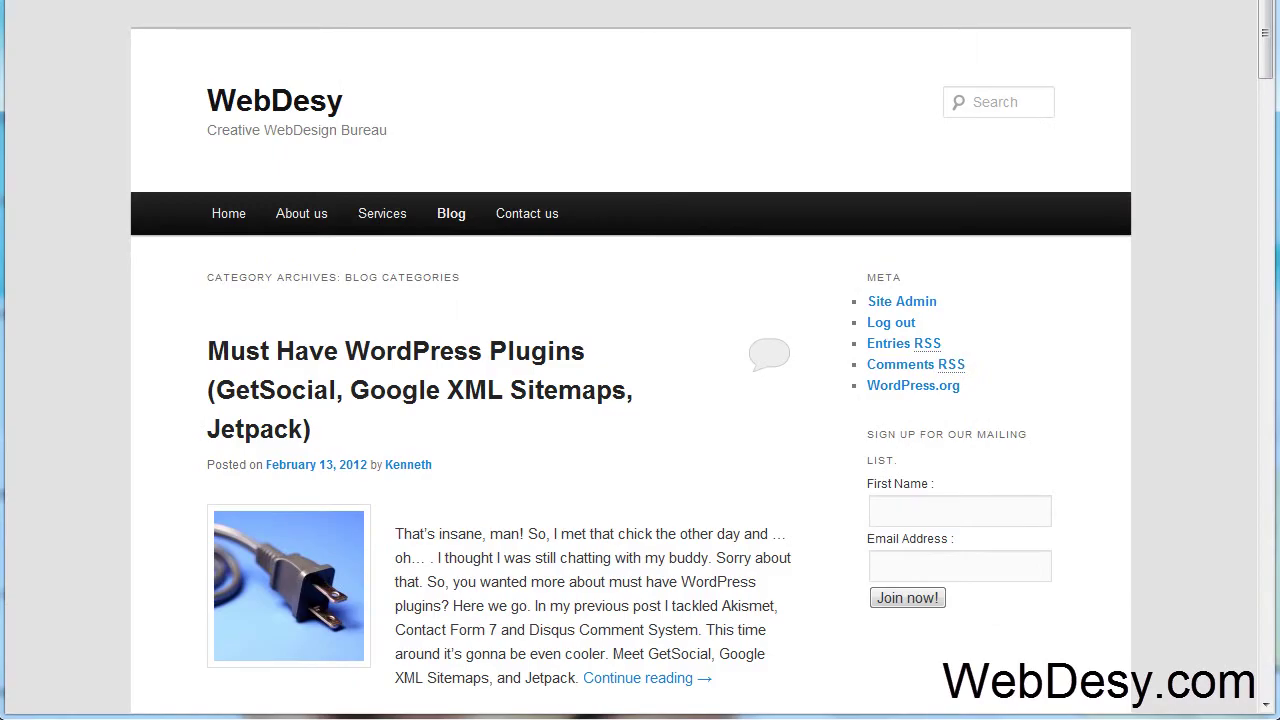
Reload the blog and scroll to the sidebar's Keep in touch Facebook icon
{"action": "key", "text": "F5"}
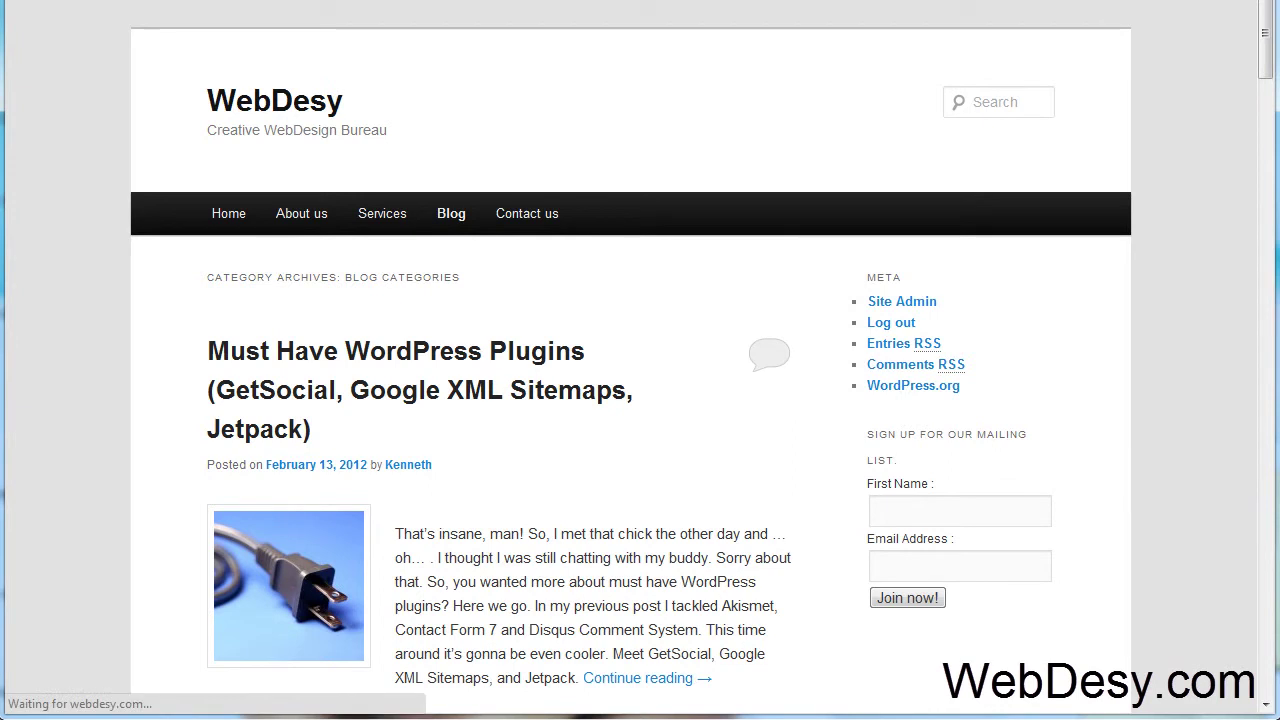
{"action": "scroll", "coordinate": [863, 271], "scroll_direction": "down", "scroll_amount": 1}
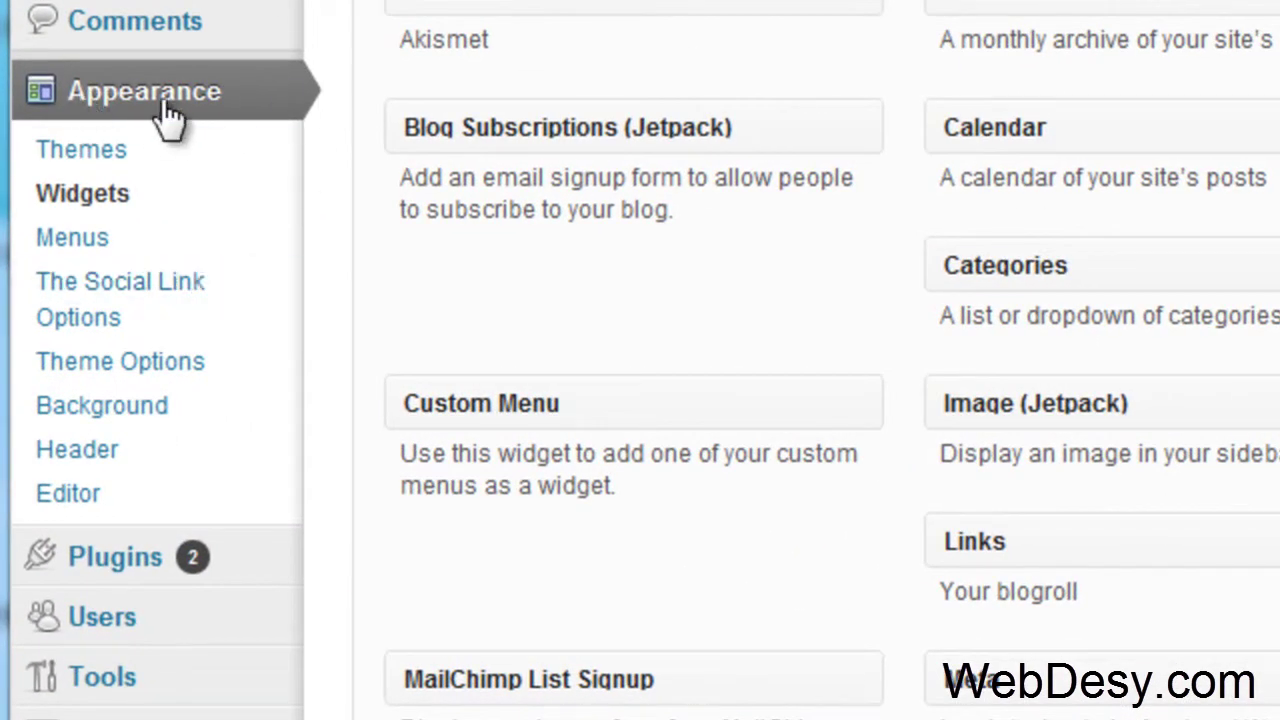
Paste the YouTube profile URL into The Social Link Options page
{"action": "left_click", "coordinate": [192, 314]}
{"action": "scroll", "coordinate": [200, 310], "scroll_direction": "down", "scroll_amount": 5}
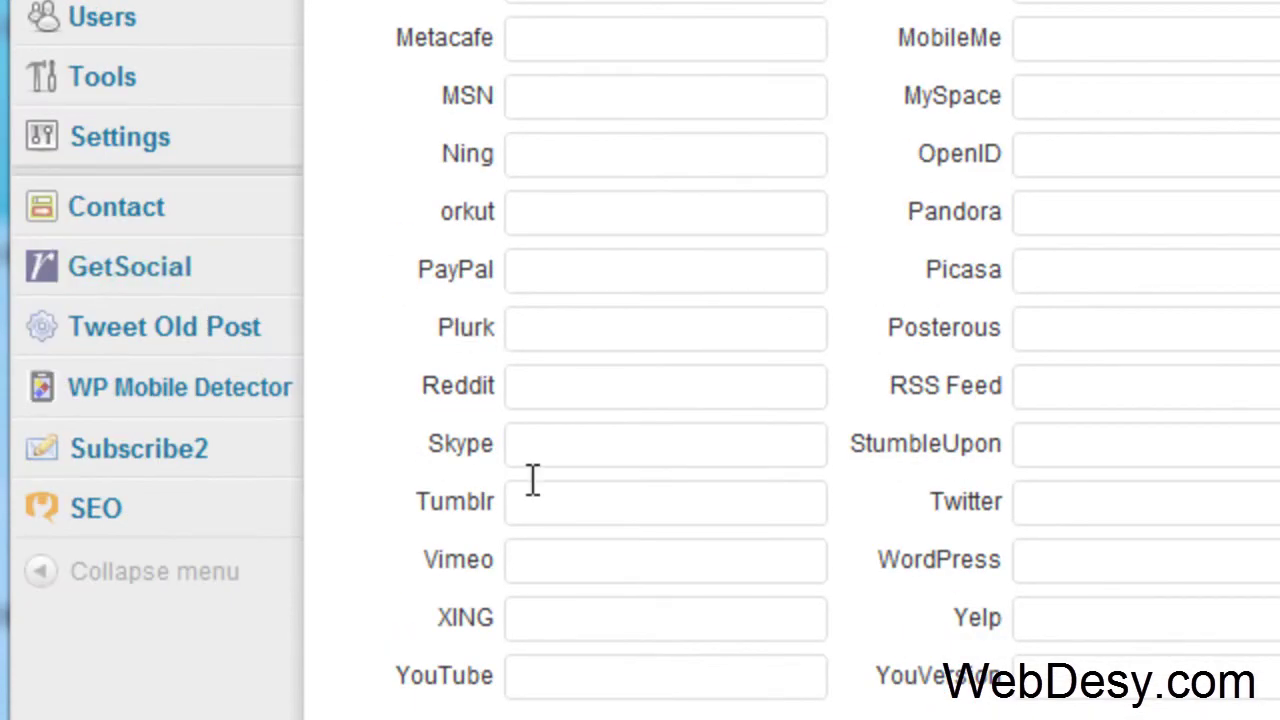
{"action": "left_click", "coordinate": [570, 692]}
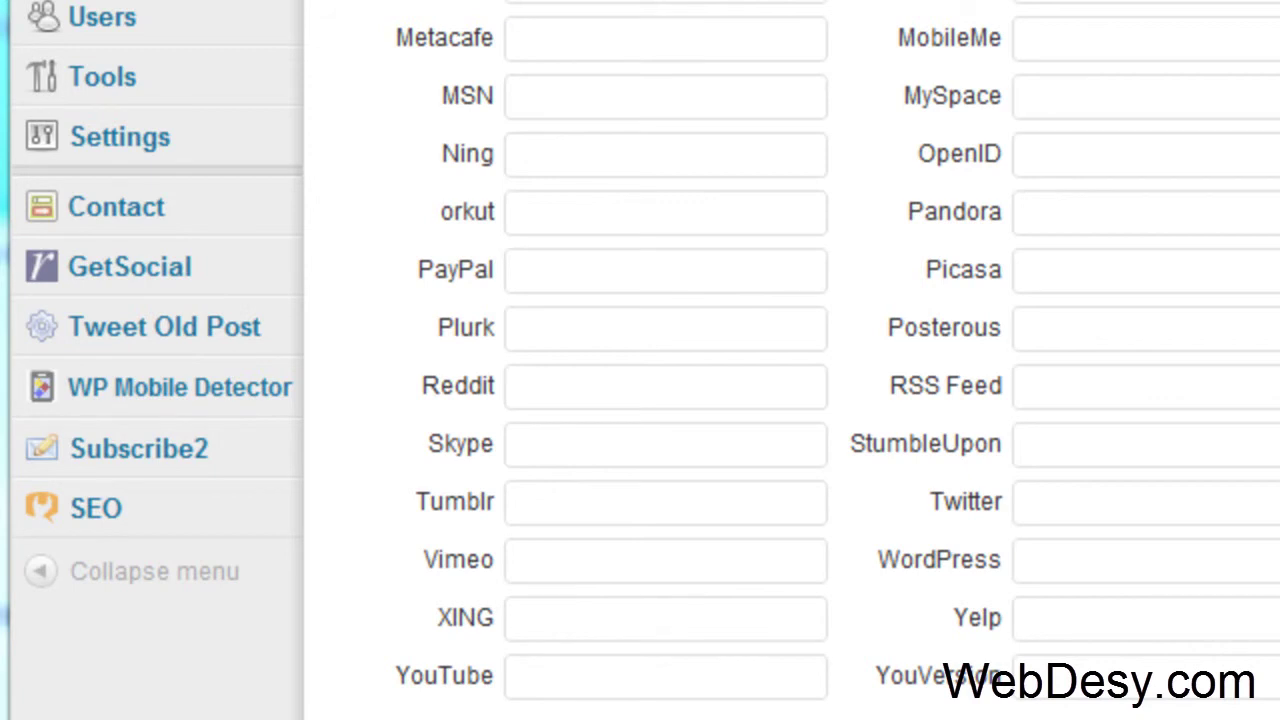
{"action": "left_click", "coordinate": [580, 675]}
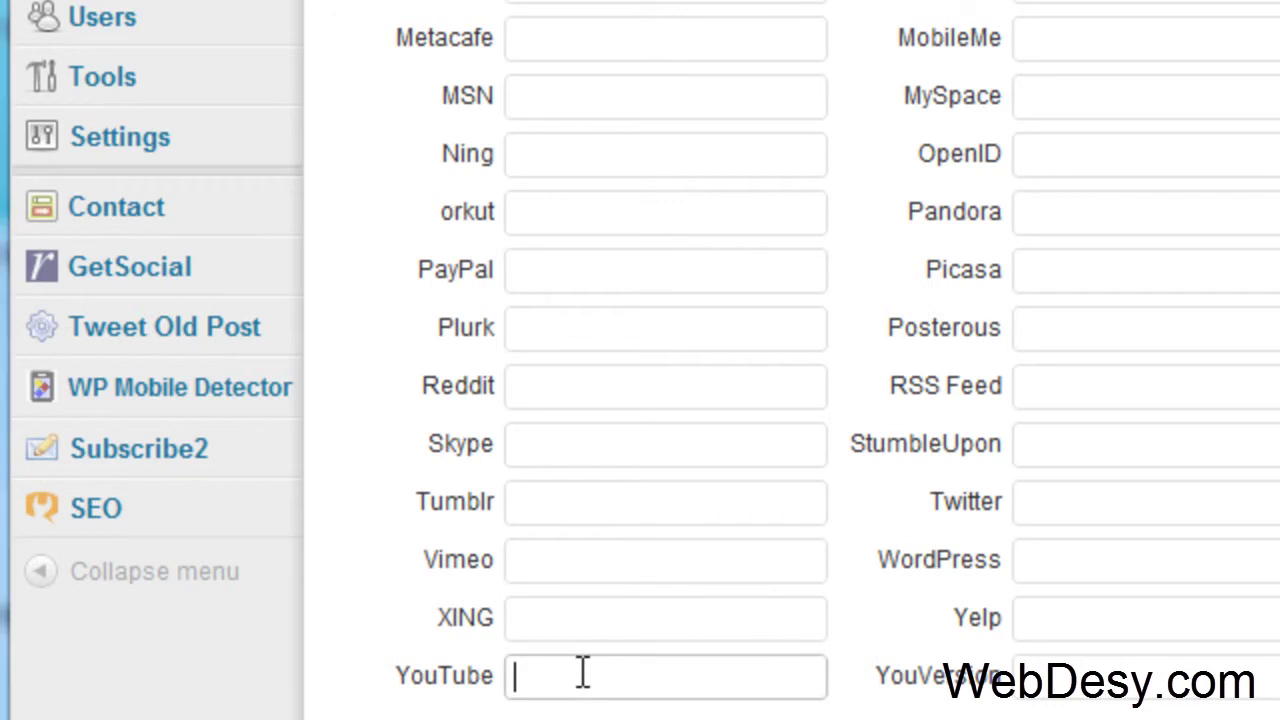
{"action": "key", "text": "ctrl+v"}
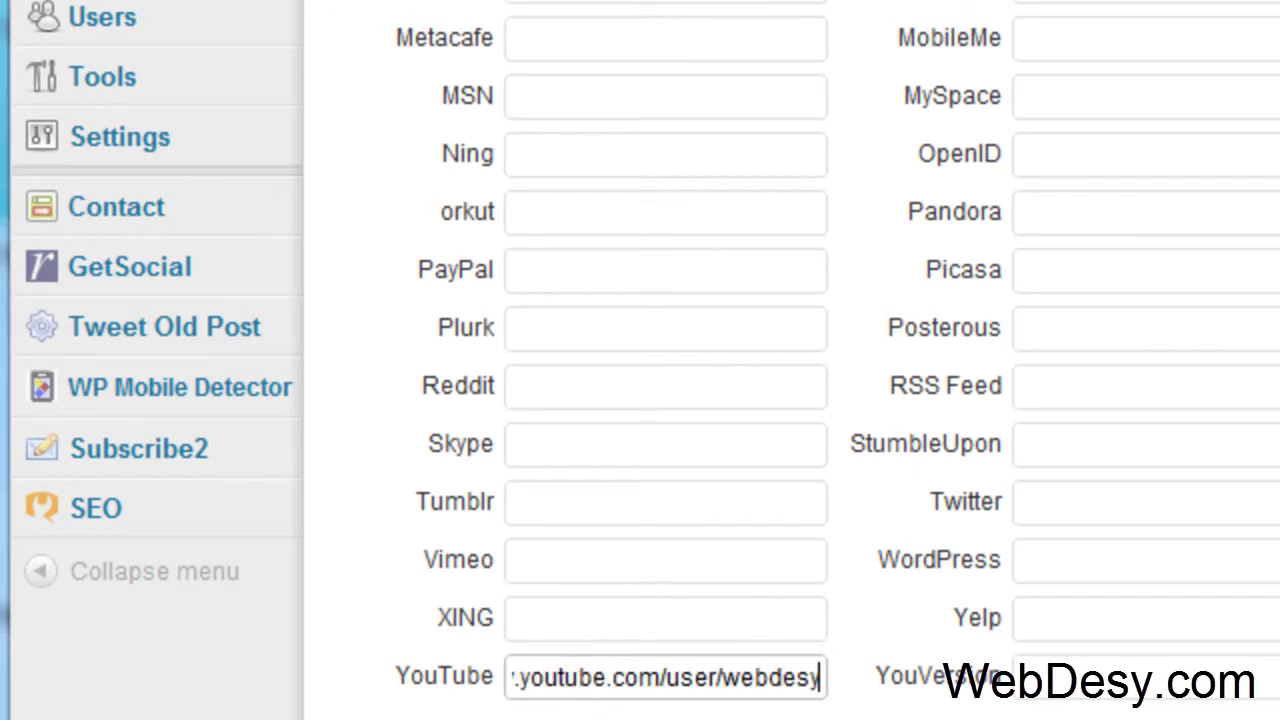
{"action": "key", "text": "Tab"}
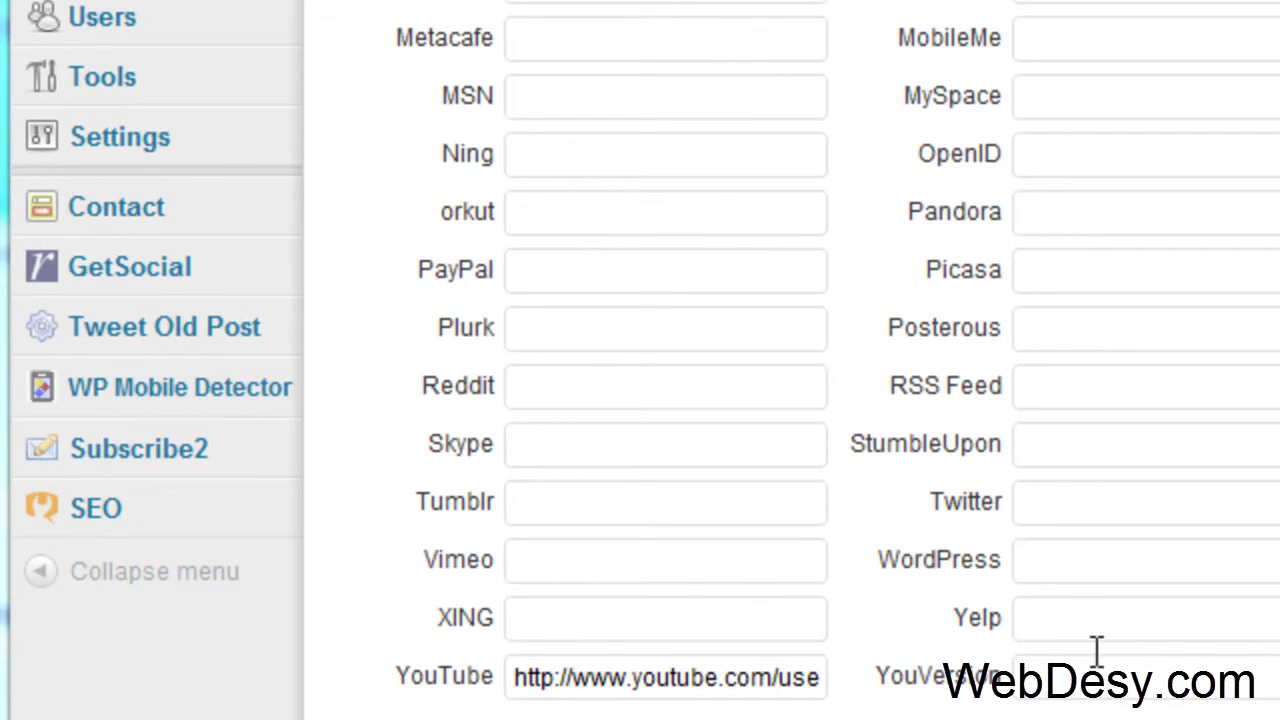
Paste the Twitter profile URL and save the social link settings
{"action": "left_click", "coordinate": [1076, 518]}
{"action": "key", "text": "ctrl+v"}
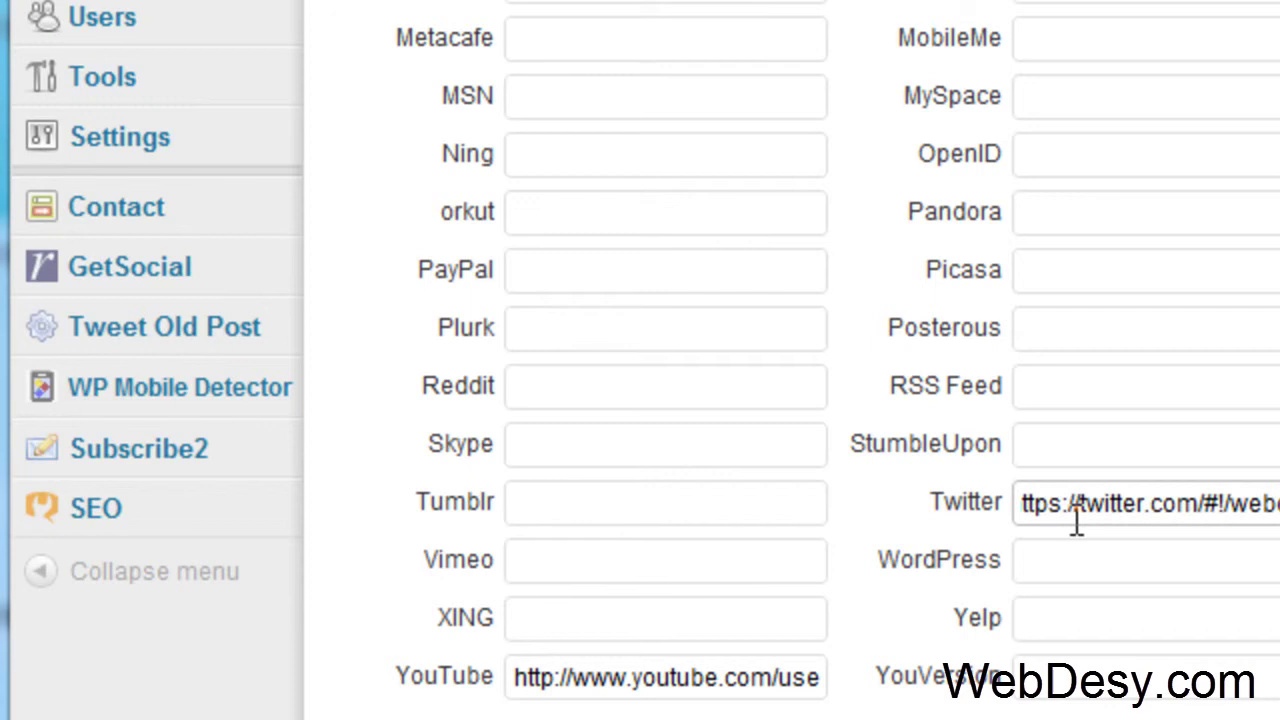
{"action": "scroll", "coordinate": [1076, 518], "scroll_direction": "down", "scroll_amount": 2}
{"action": "scroll", "coordinate": [1076, 518], "scroll_direction": "down", "scroll_amount": 4}
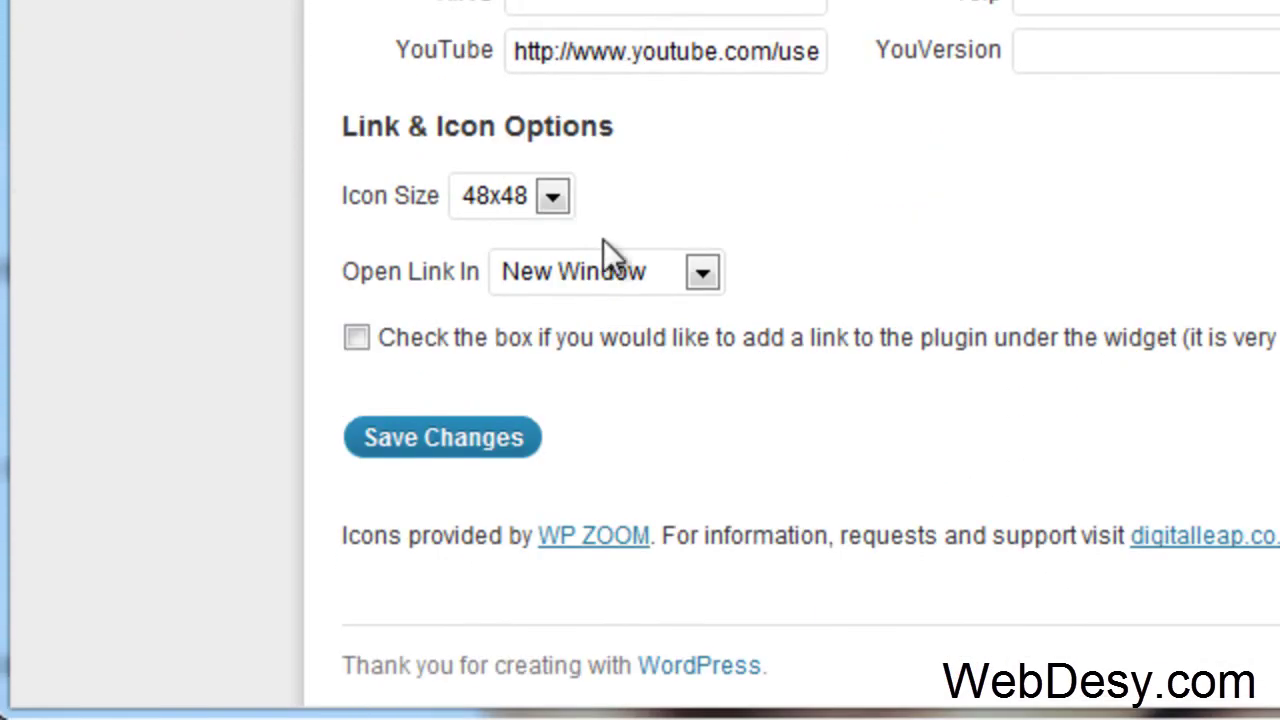
{"action": "left_click", "coordinate": [505, 448]}
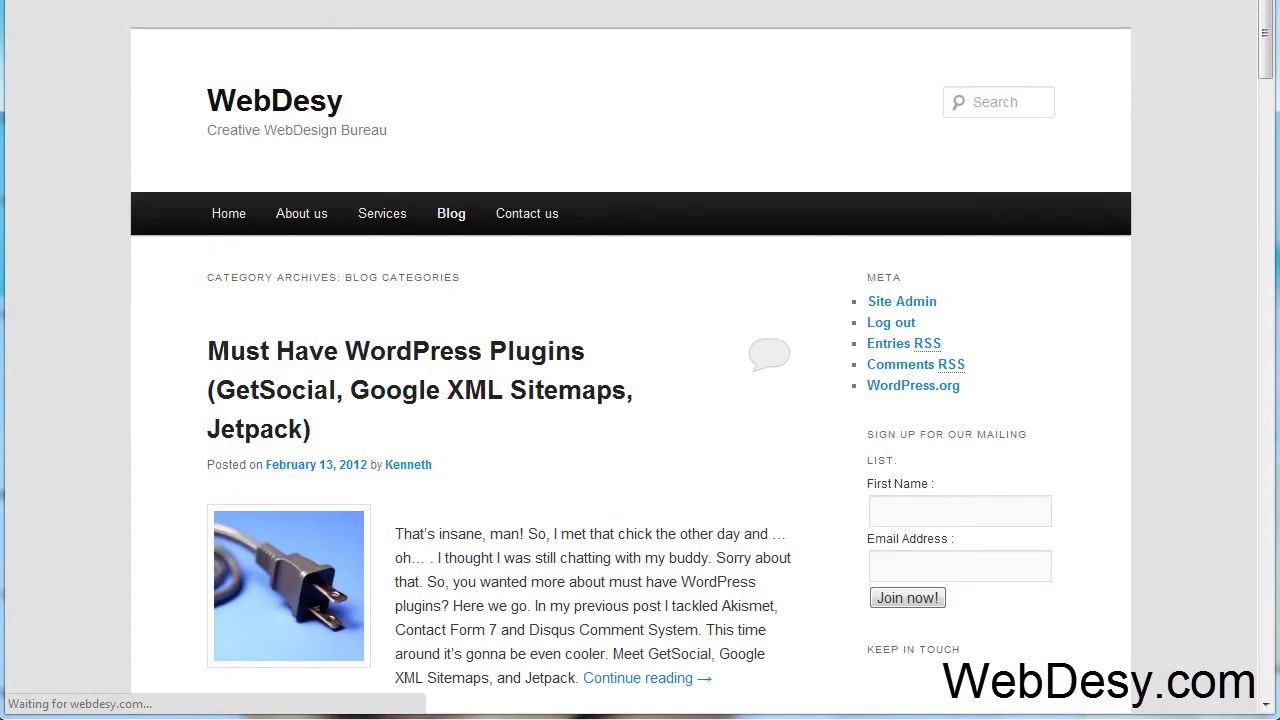
Scroll the blog to see Facebook, Twitter and YouTube icons in the Keep in touch widget
{"action": "scroll", "coordinate": [1040, 170], "scroll_direction": "down", "scroll_amount": 3}
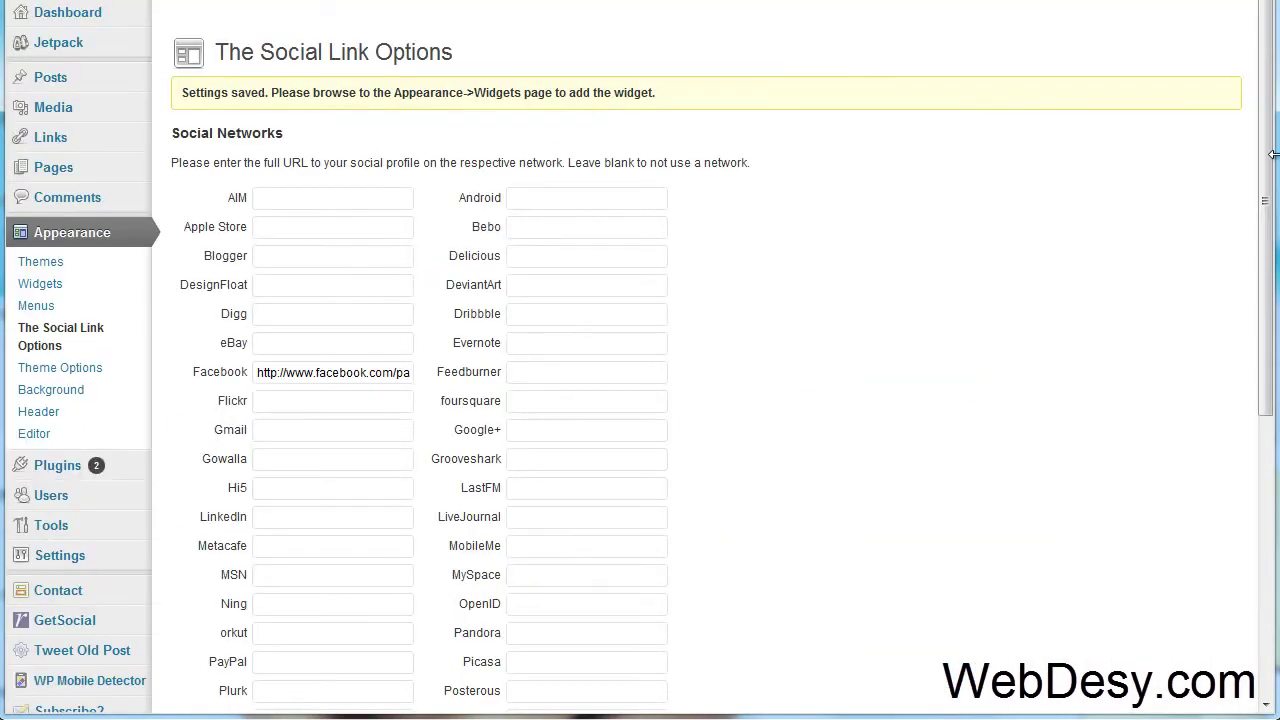
Keep 48x48 icons opening in a New Window, enable the plugin credit link, and save
{"action": "left_click_drag", "start_coordinate": [1268, 160], "coordinate": [1268, 415]}
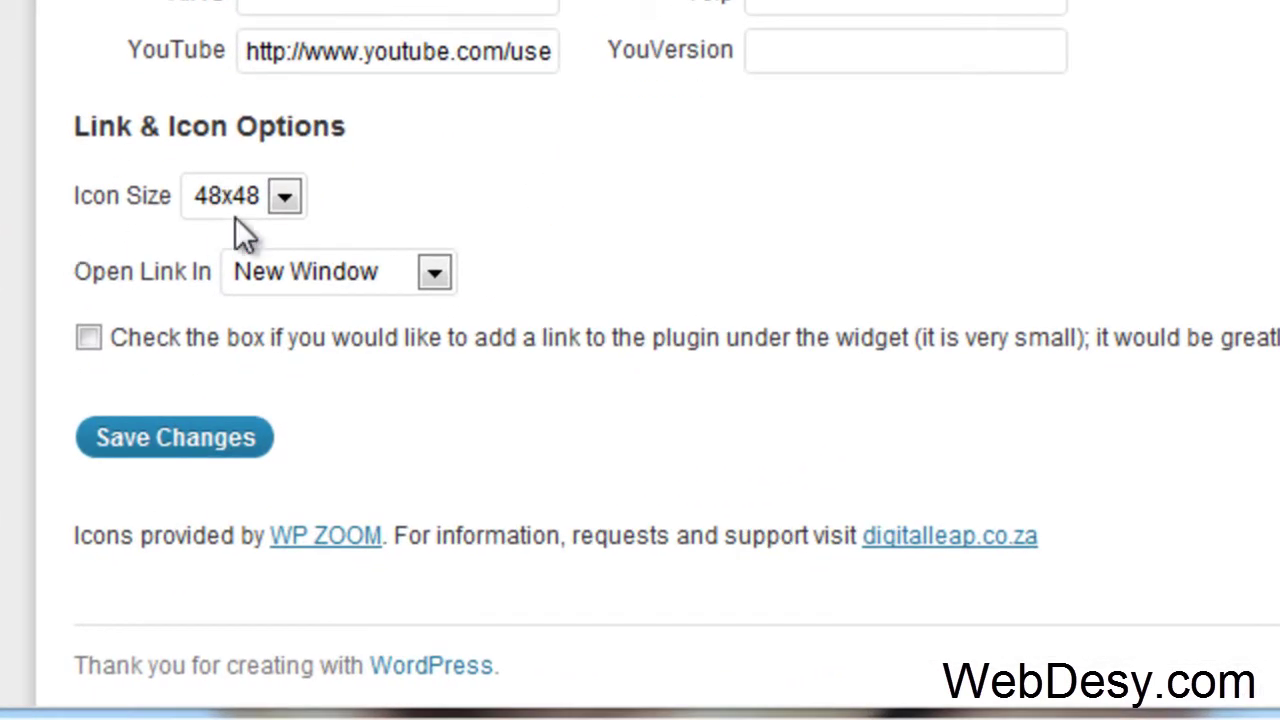
{"action": "left_click", "coordinate": [264, 208]}
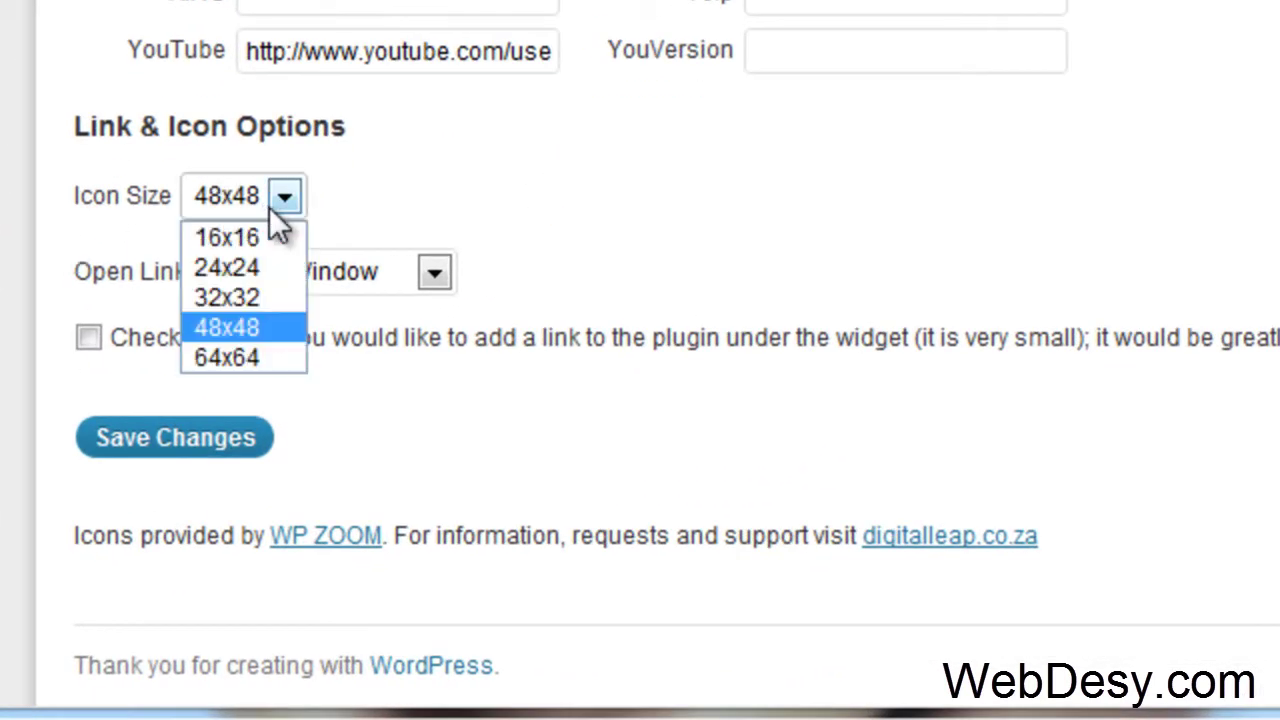
{"action": "left_click", "coordinate": [372, 205]}
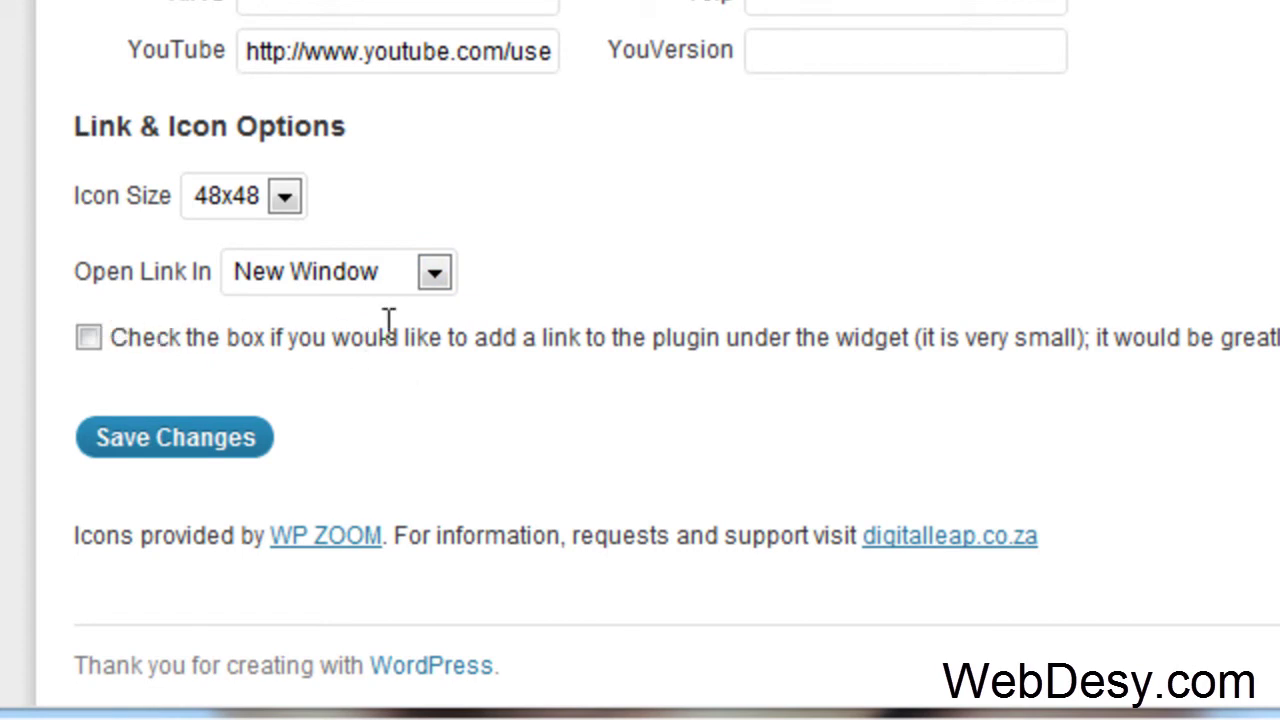
{"action": "left_click", "coordinate": [437, 273]}
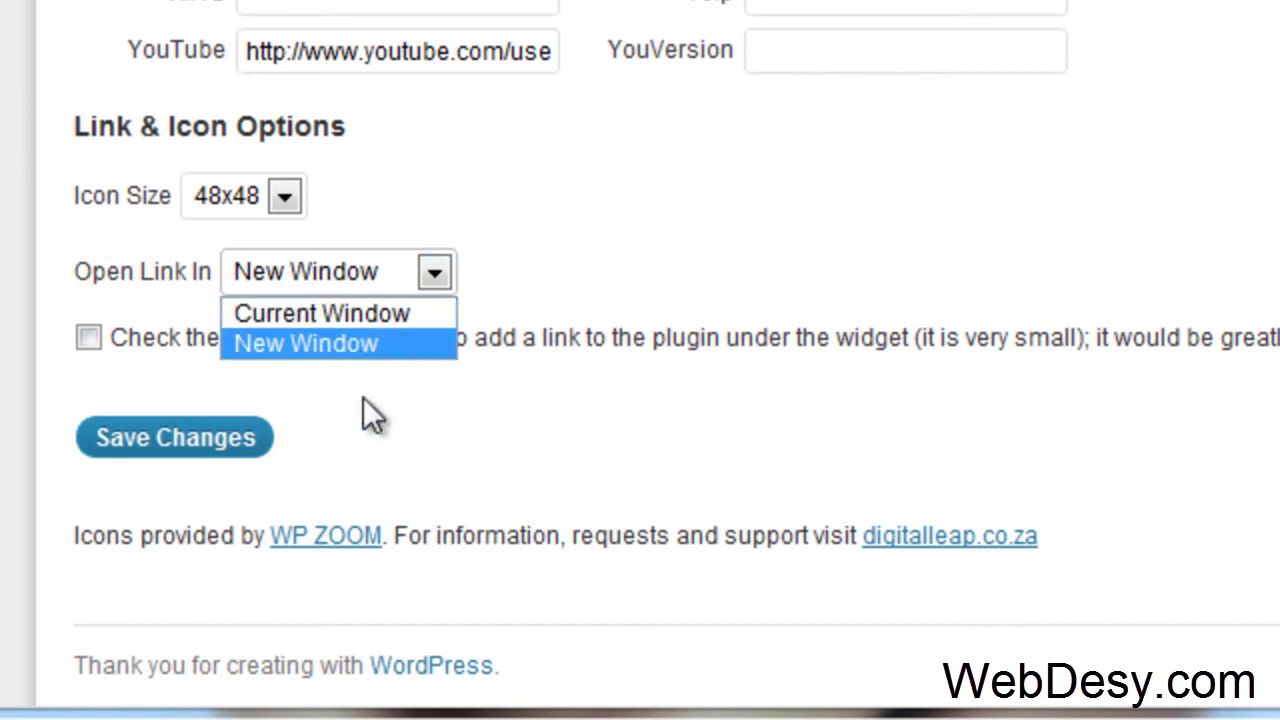
{"action": "left_click", "coordinate": [605, 455]}
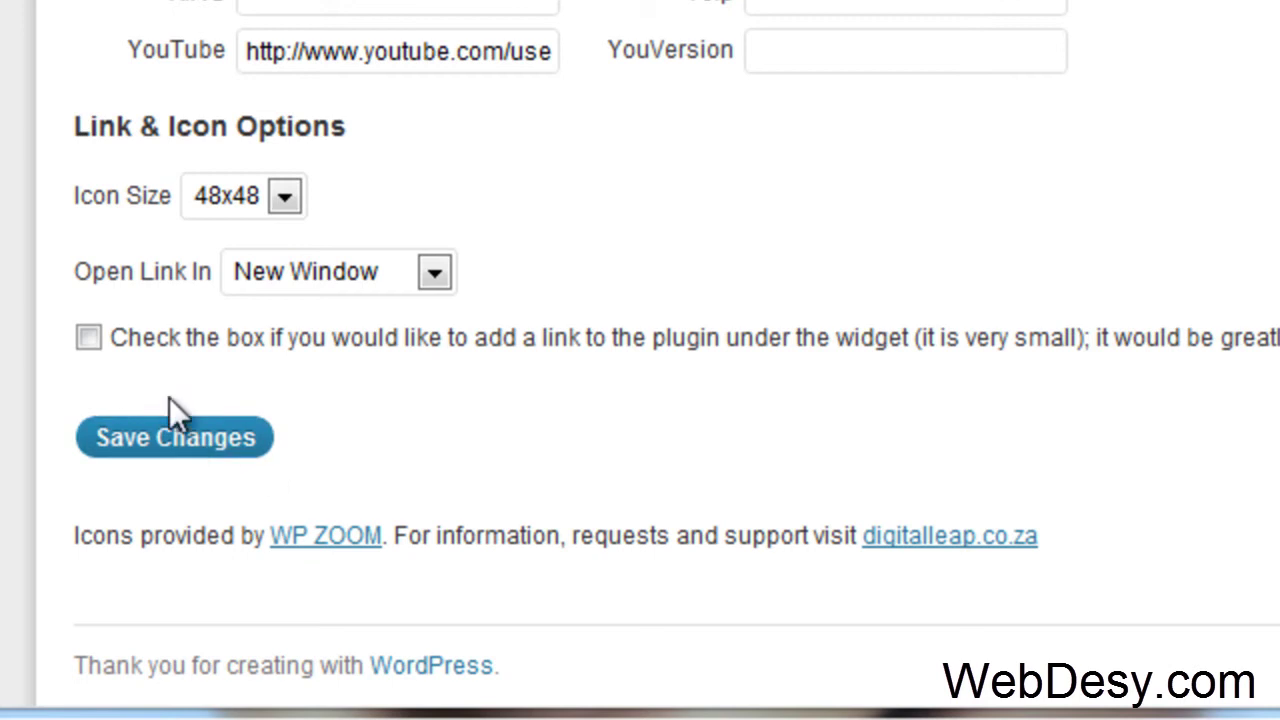
{"action": "left_click", "coordinate": [88, 337]}
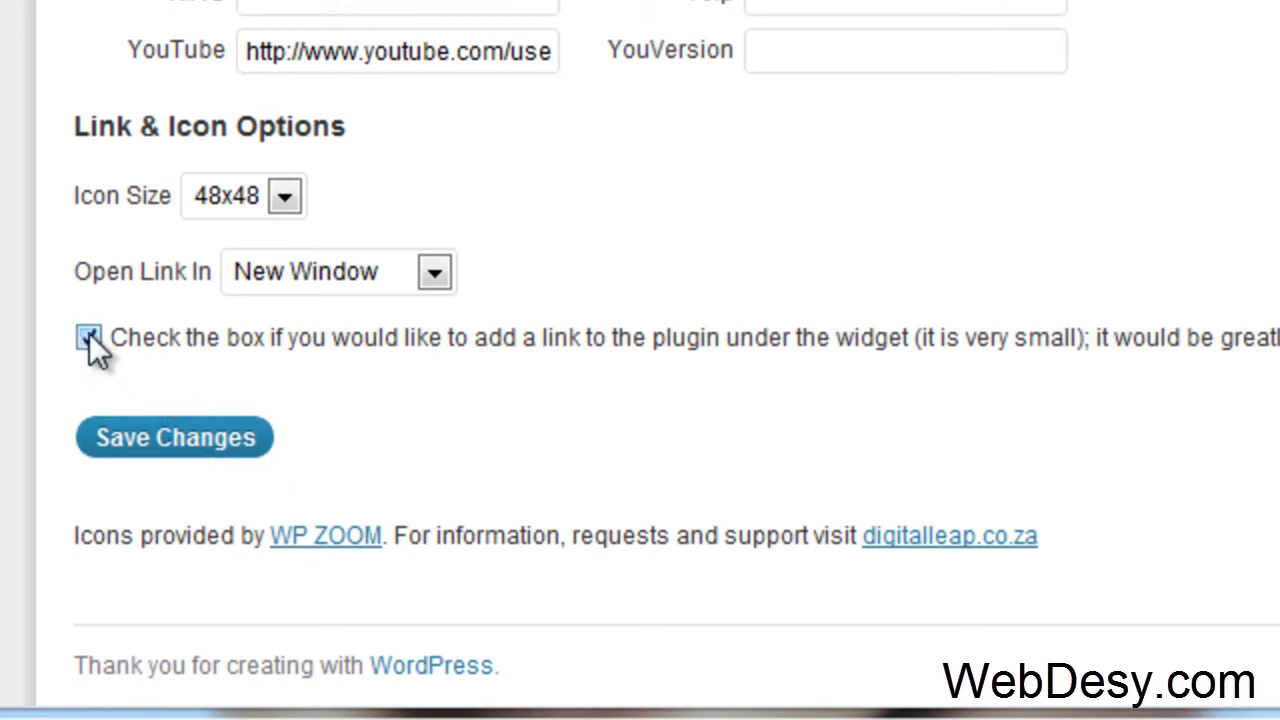
{"action": "left_click", "coordinate": [178, 439]}
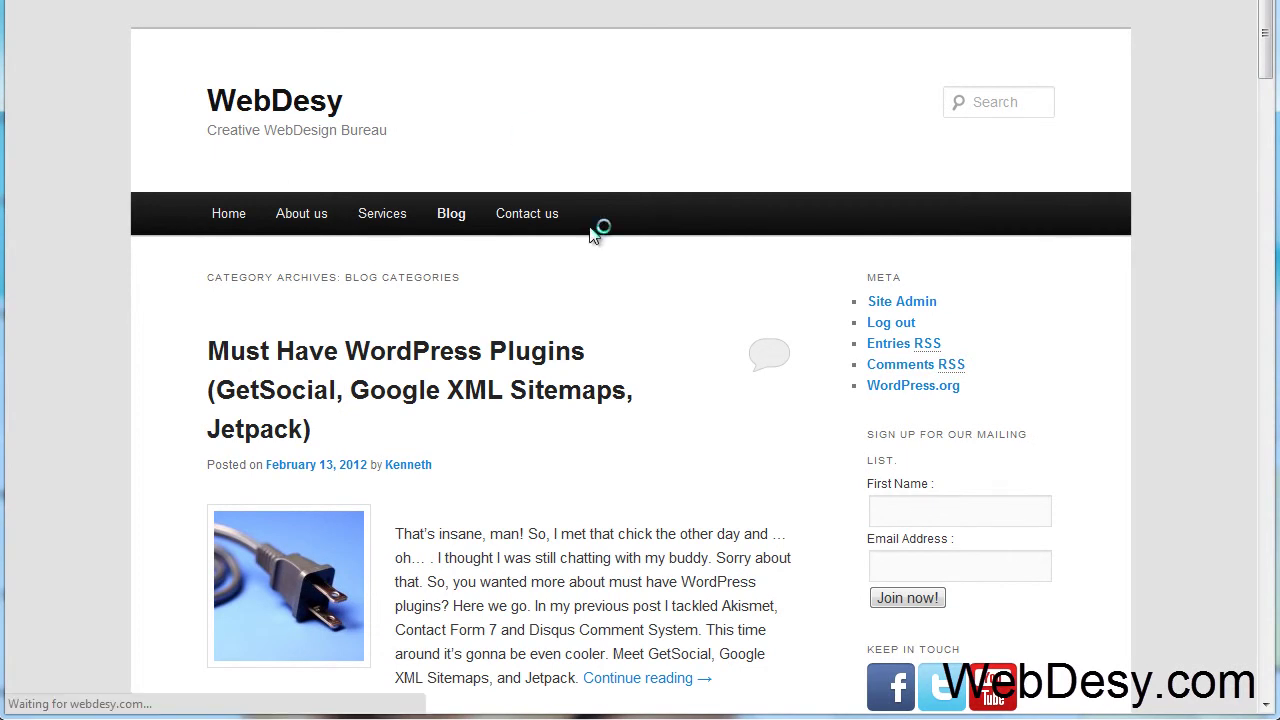
{"action": "scroll", "coordinate": [1045, 202], "scroll_direction": "down", "scroll_amount": 2}
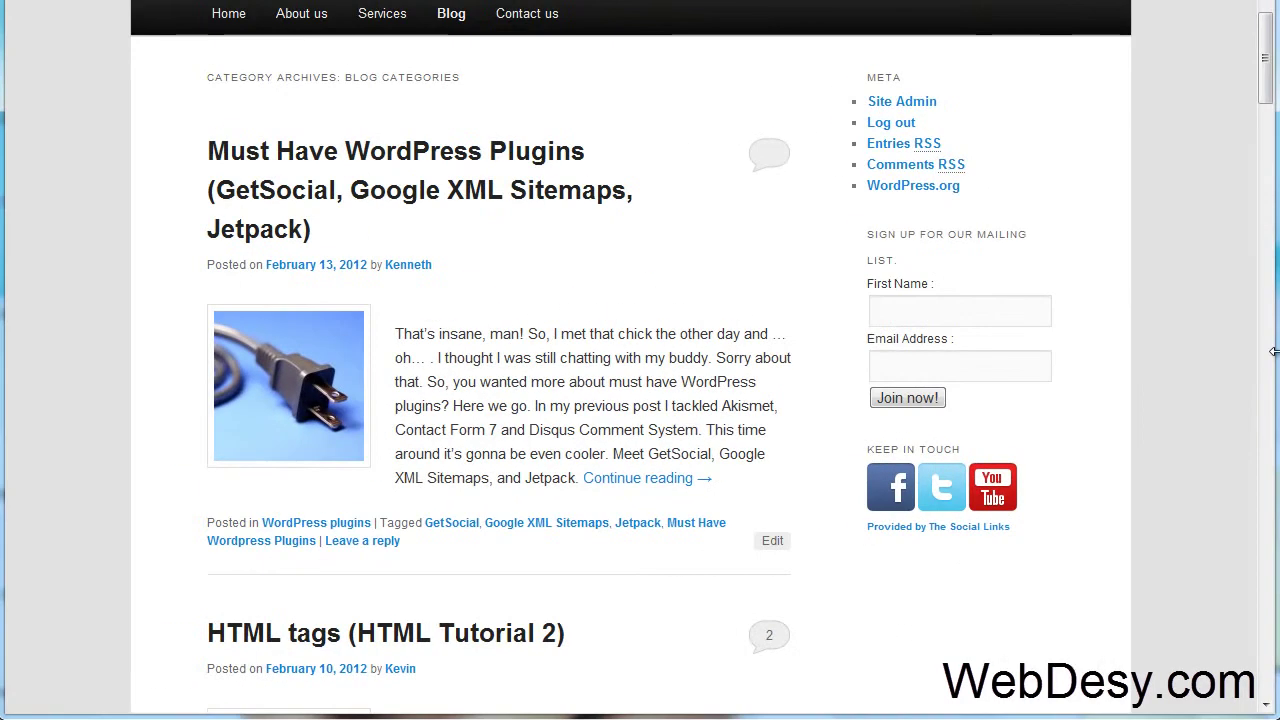
{"action": "scroll", "coordinate": [1127, 364], "scroll_direction": "up", "scroll_amount": 2}
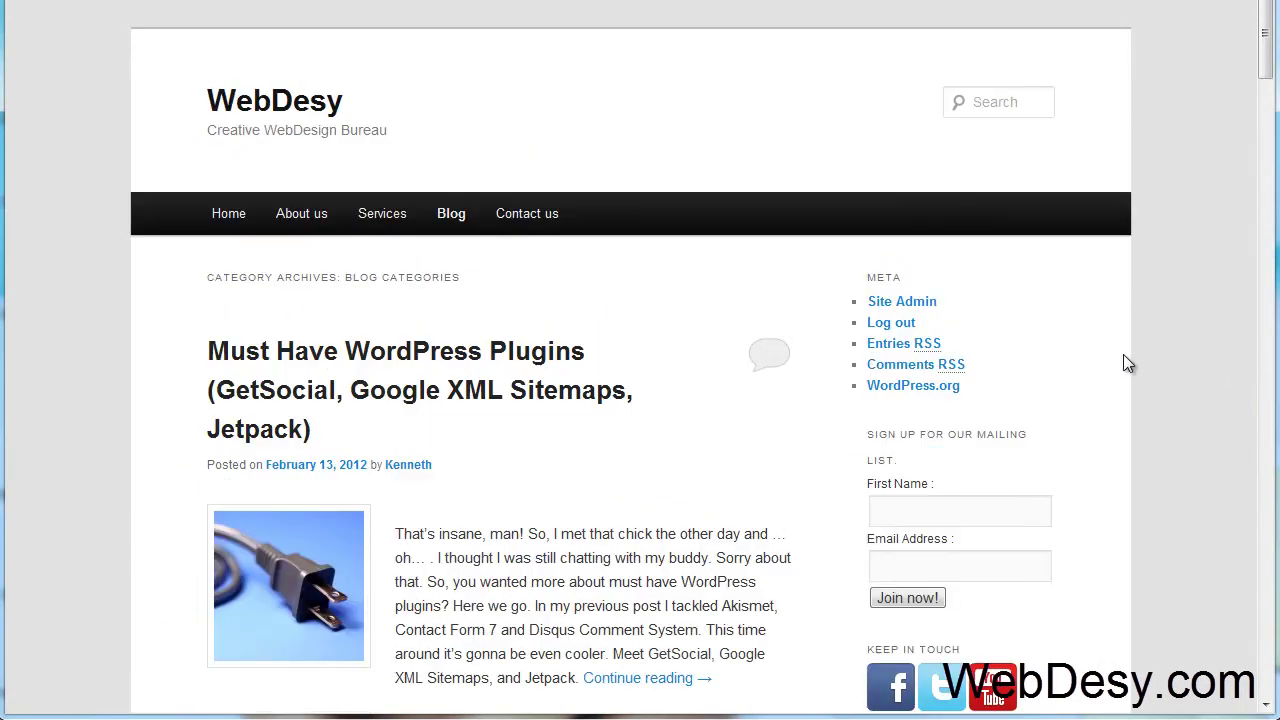